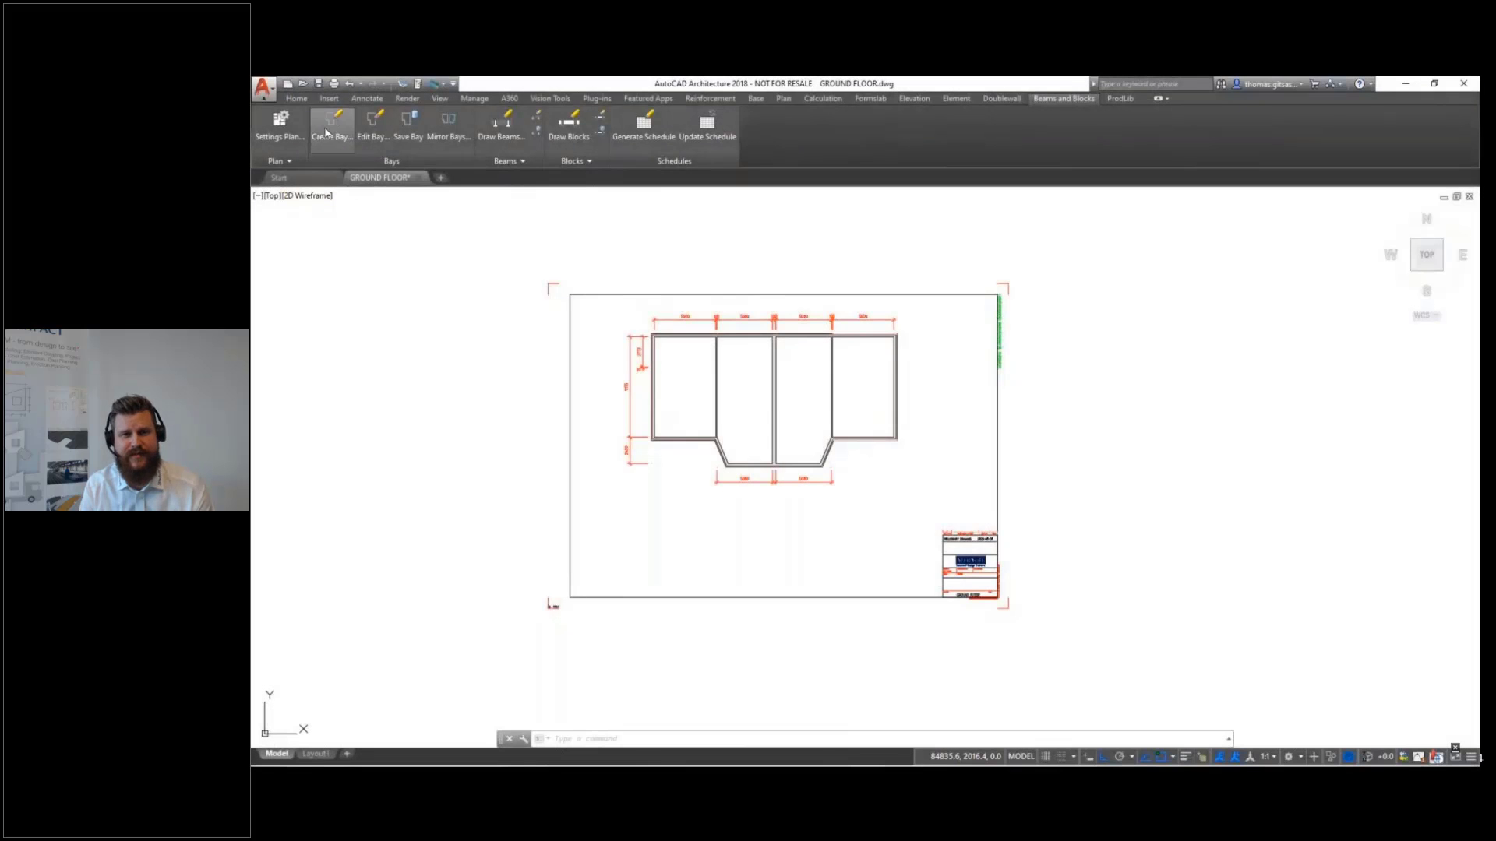
Create a bay from the outline of the leftmost room and name it BAY 1
{"action": "left_click", "coordinate": [325, 133]}
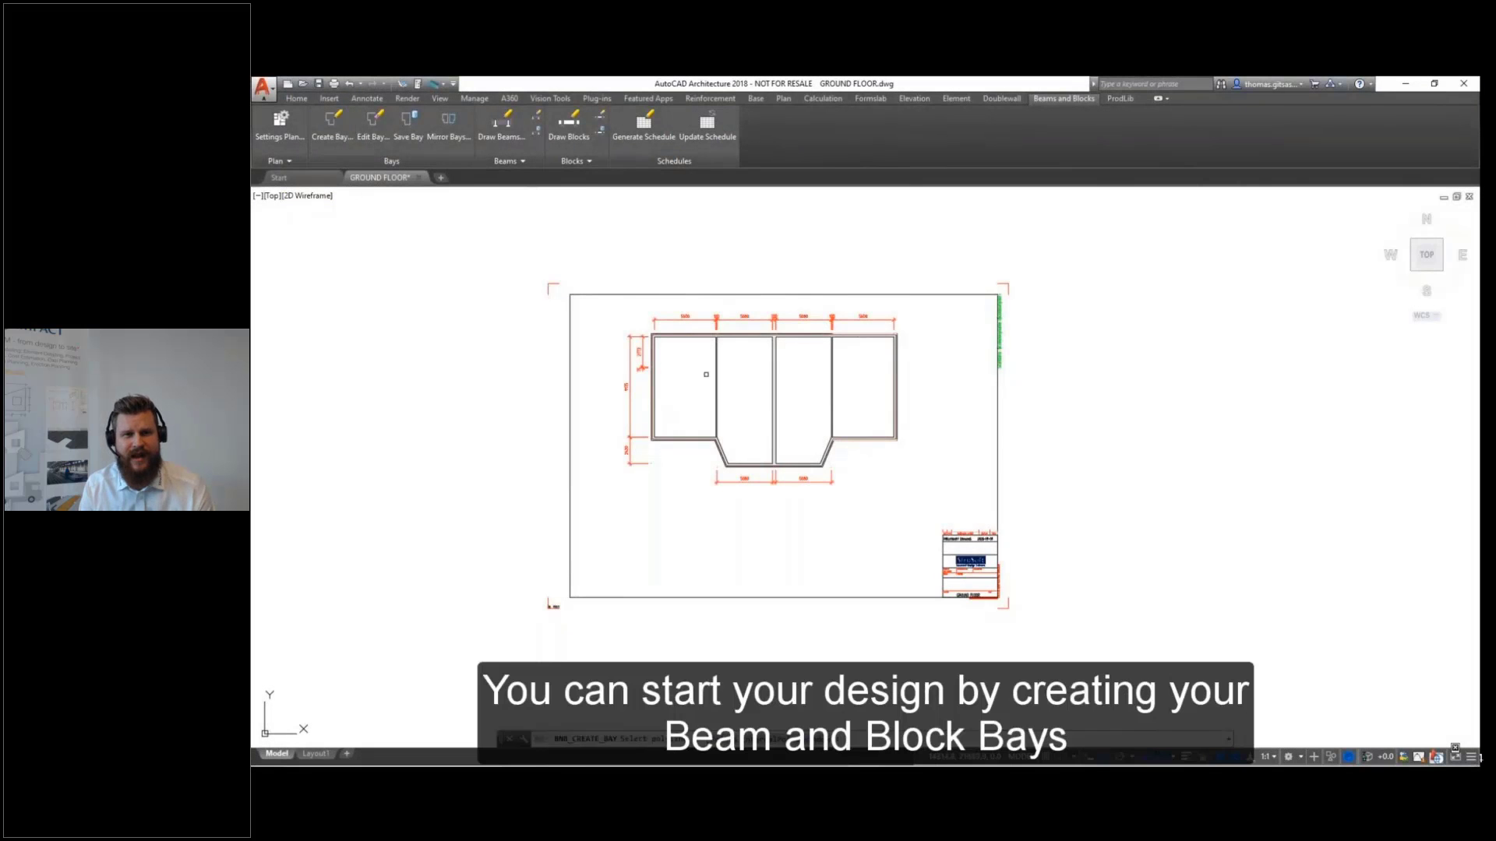
{"action": "scroll", "coordinate": [689, 358], "scroll_direction": "up", "scroll_amount": 6}
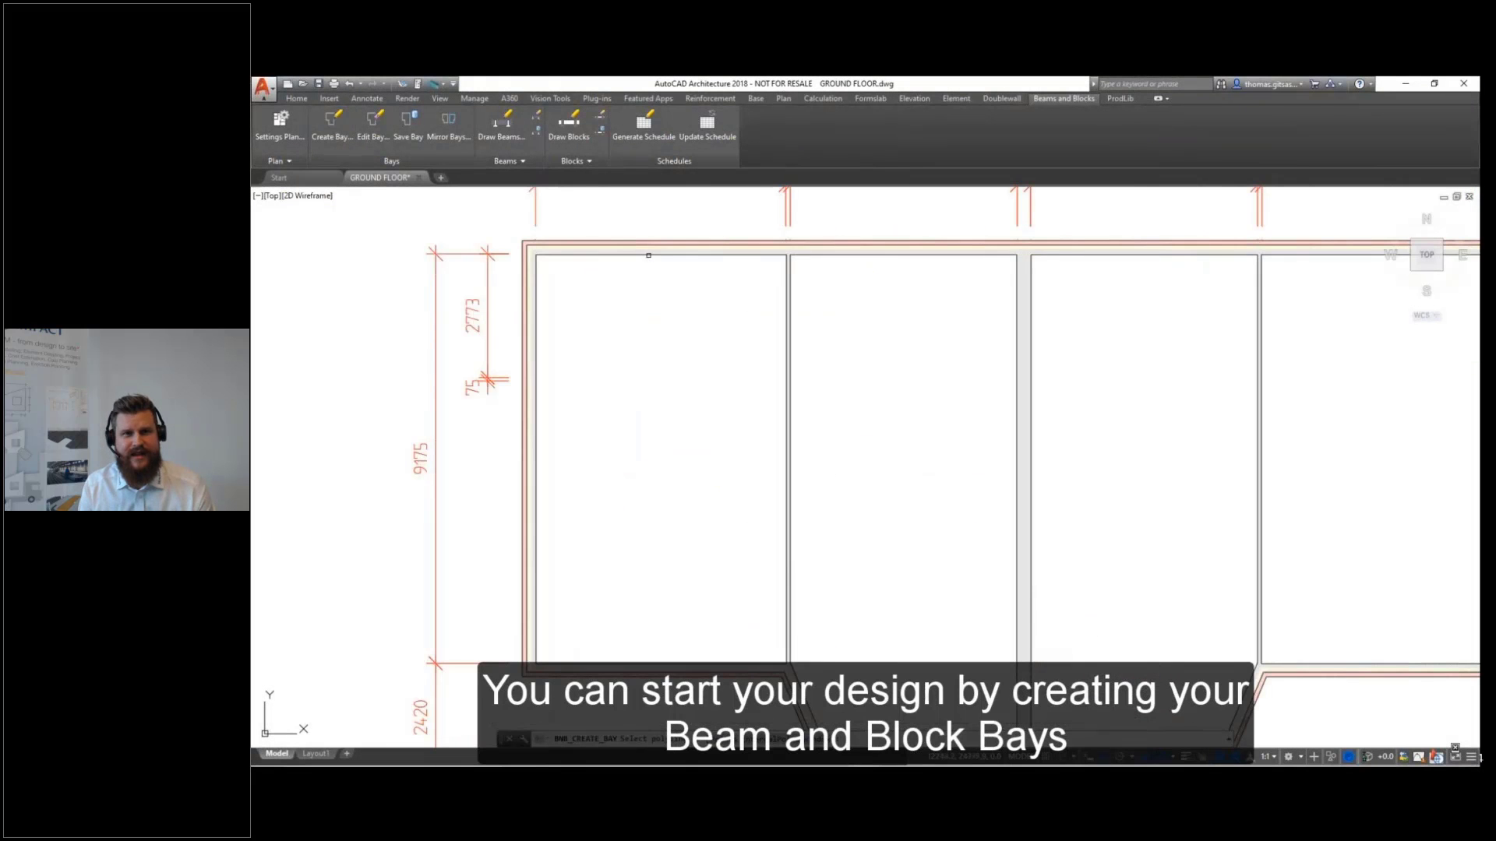
{"action": "left_click", "coordinate": [648, 256]}
{"action": "type", "text": "BAY"}
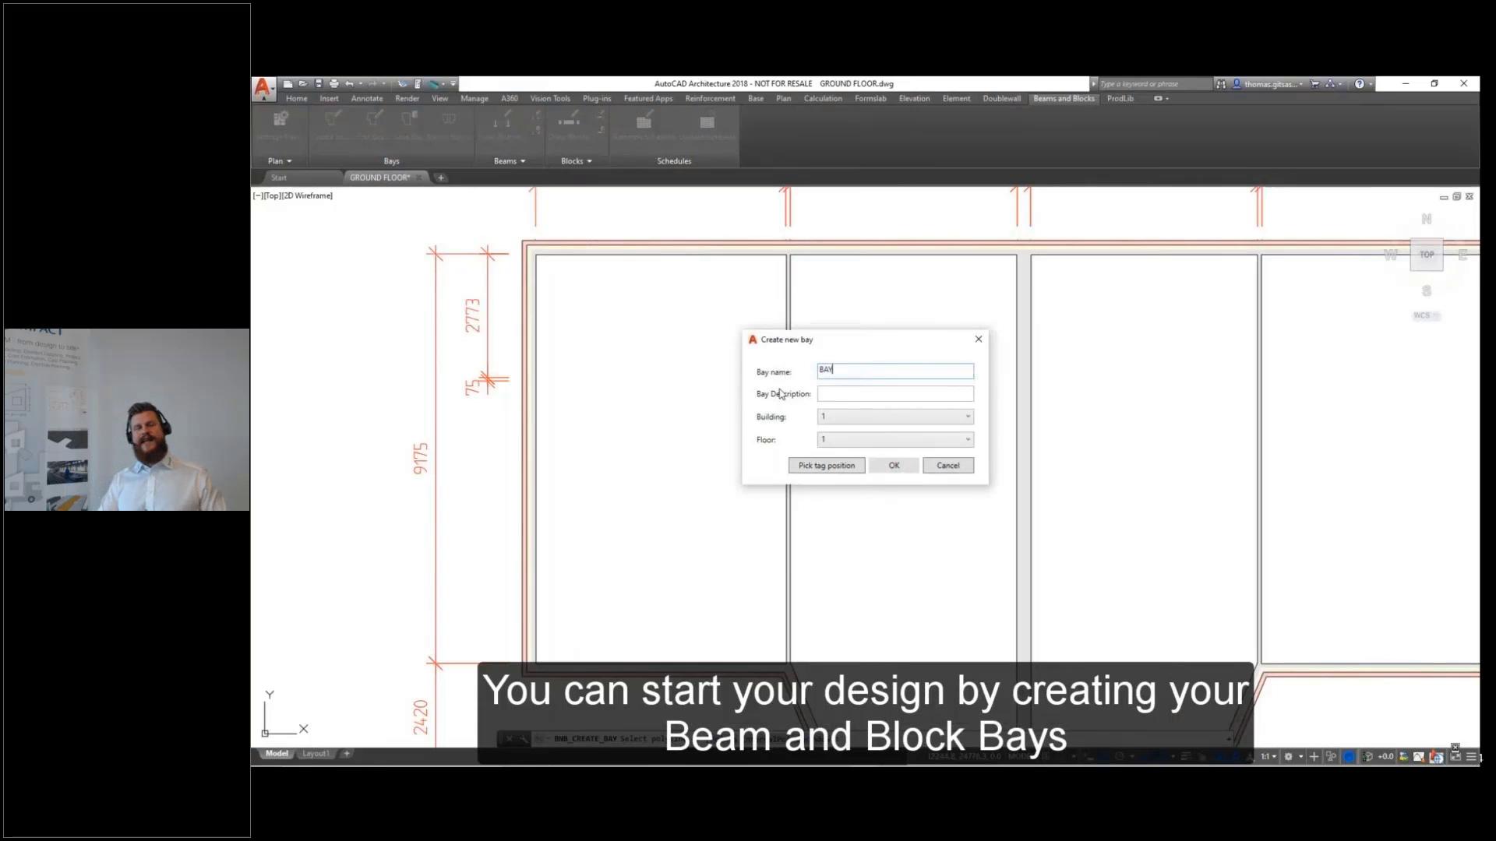
{"action": "type", "text": " 1"}
{"action": "left_click", "coordinate": [892, 466]}
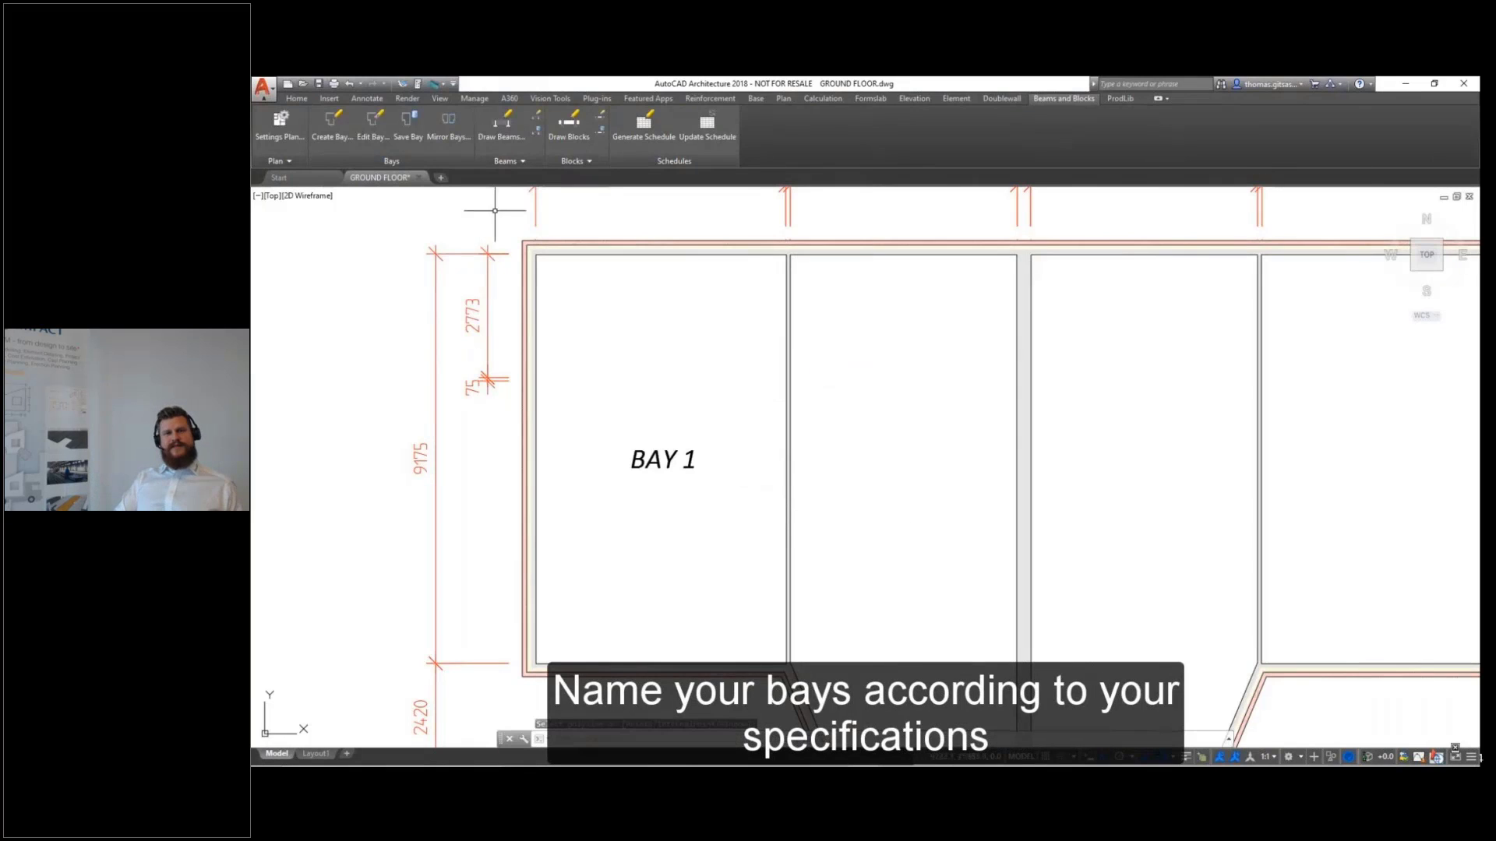
Create a second bay named BAY 2 from the outline of the room adjoining BAY 1
{"action": "left_click", "coordinate": [814, 255]}
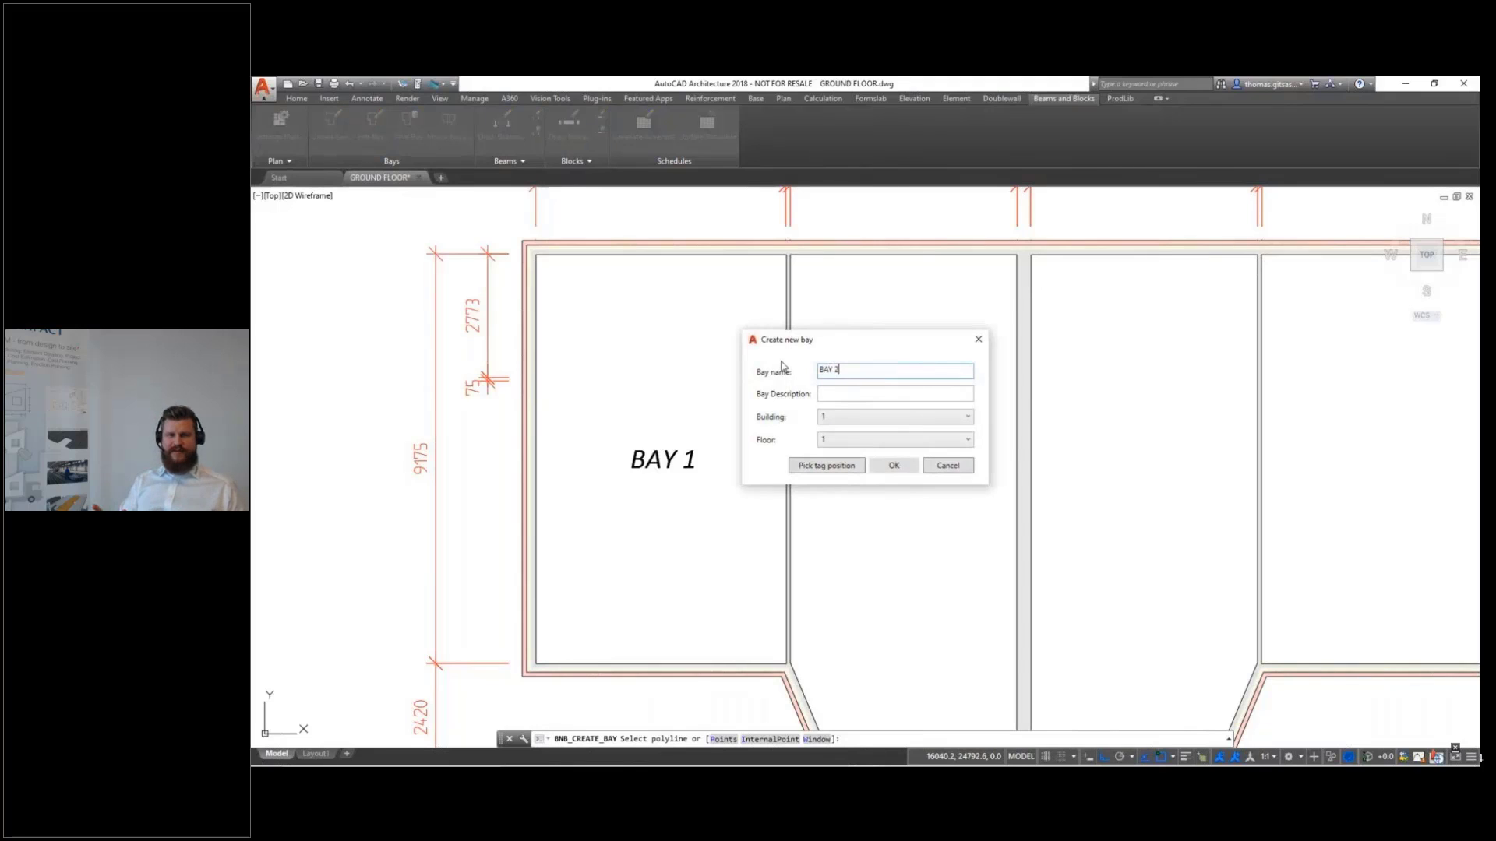
{"action": "left_click", "coordinate": [893, 466]}
{"action": "scroll", "coordinate": [872, 485], "scroll_direction": "down", "scroll_amount": 3}
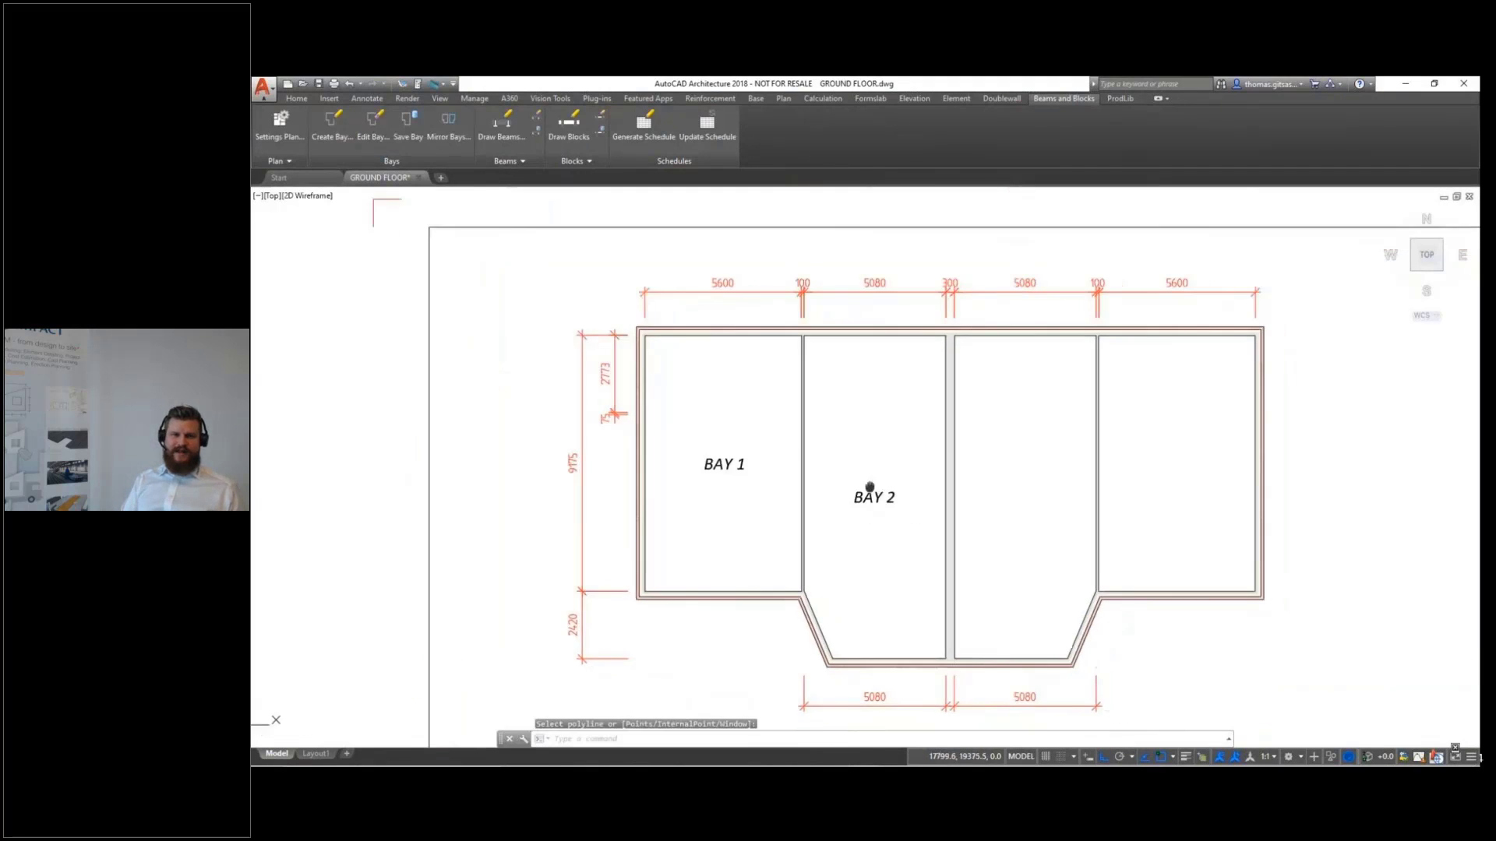
Save BAY 1 and BAY 2 to the database
{"action": "left_click", "coordinate": [413, 134]}
{"action": "left_click", "coordinate": [894, 541]}
{"action": "left_click", "coordinate": [687, 421]}
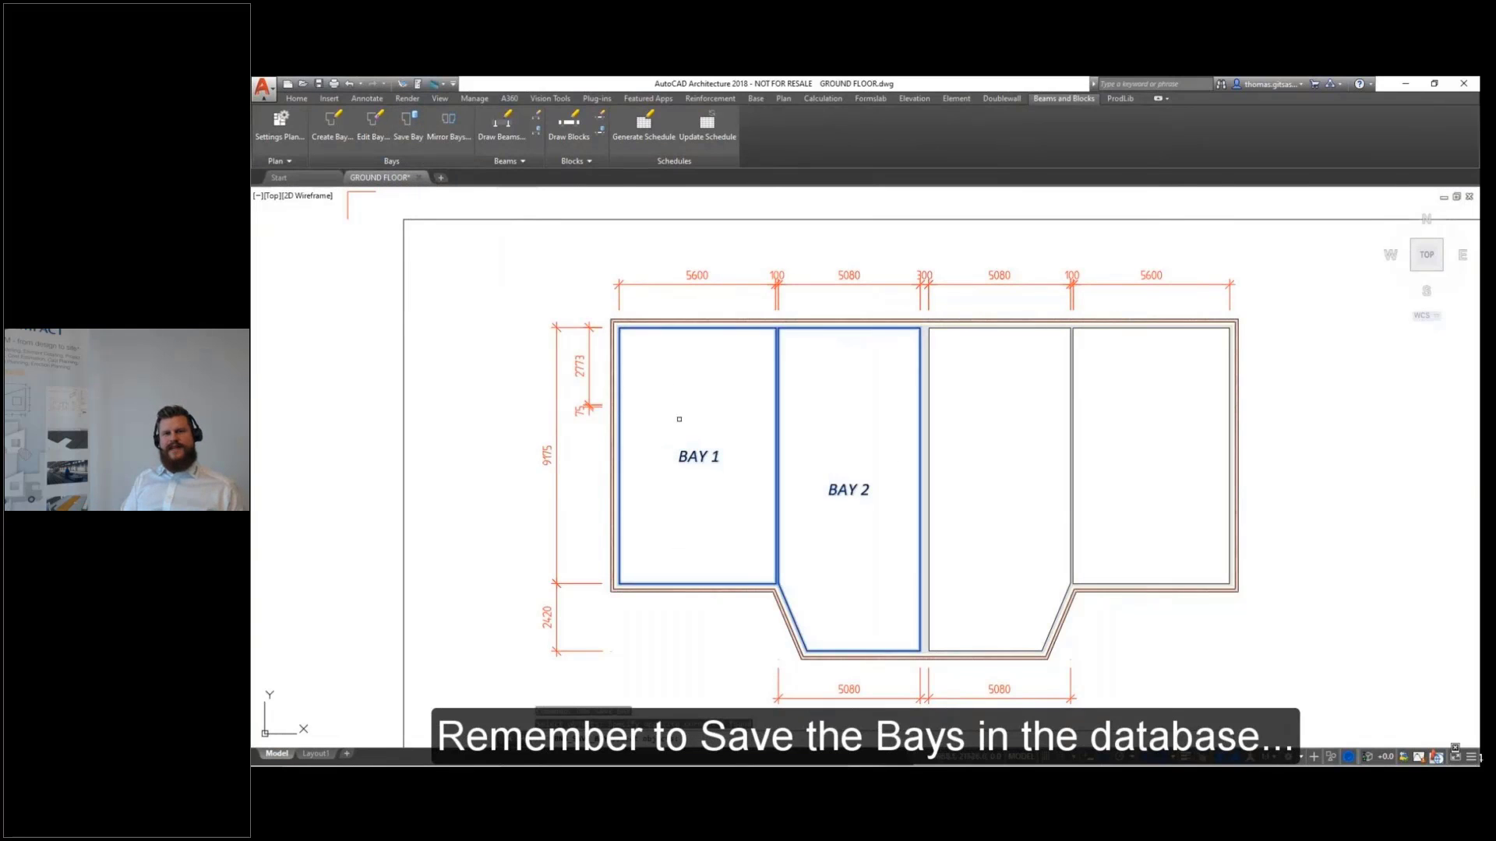
{"action": "key", "text": "Return"}
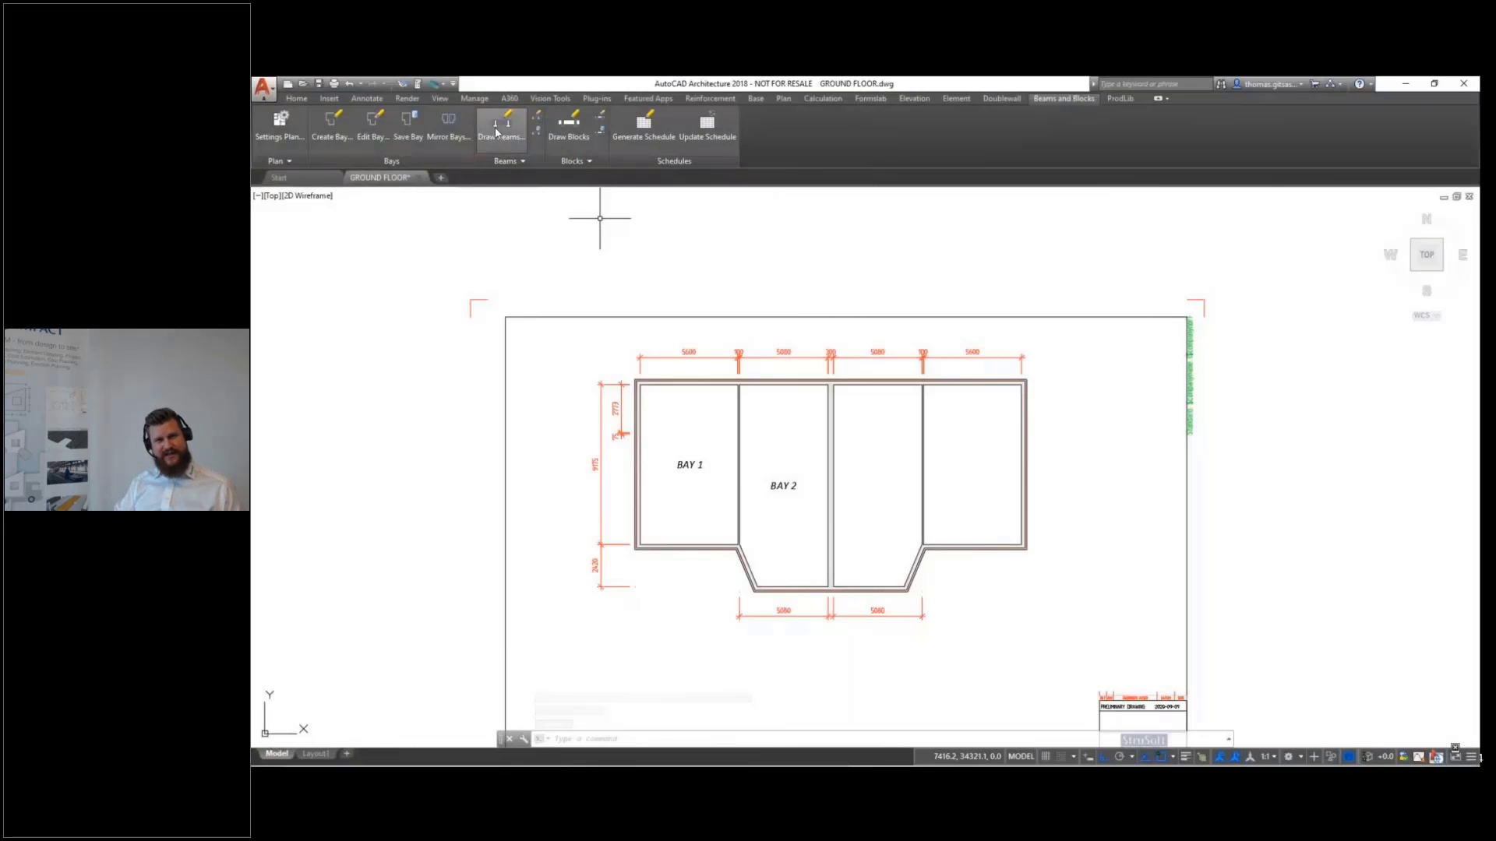
Start drawing beams for BAY 1 and set the block length to 450 mm and the block height to 100 mm
{"action": "left_click", "coordinate": [501, 124]}
{"action": "left_click", "coordinate": [694, 470]}
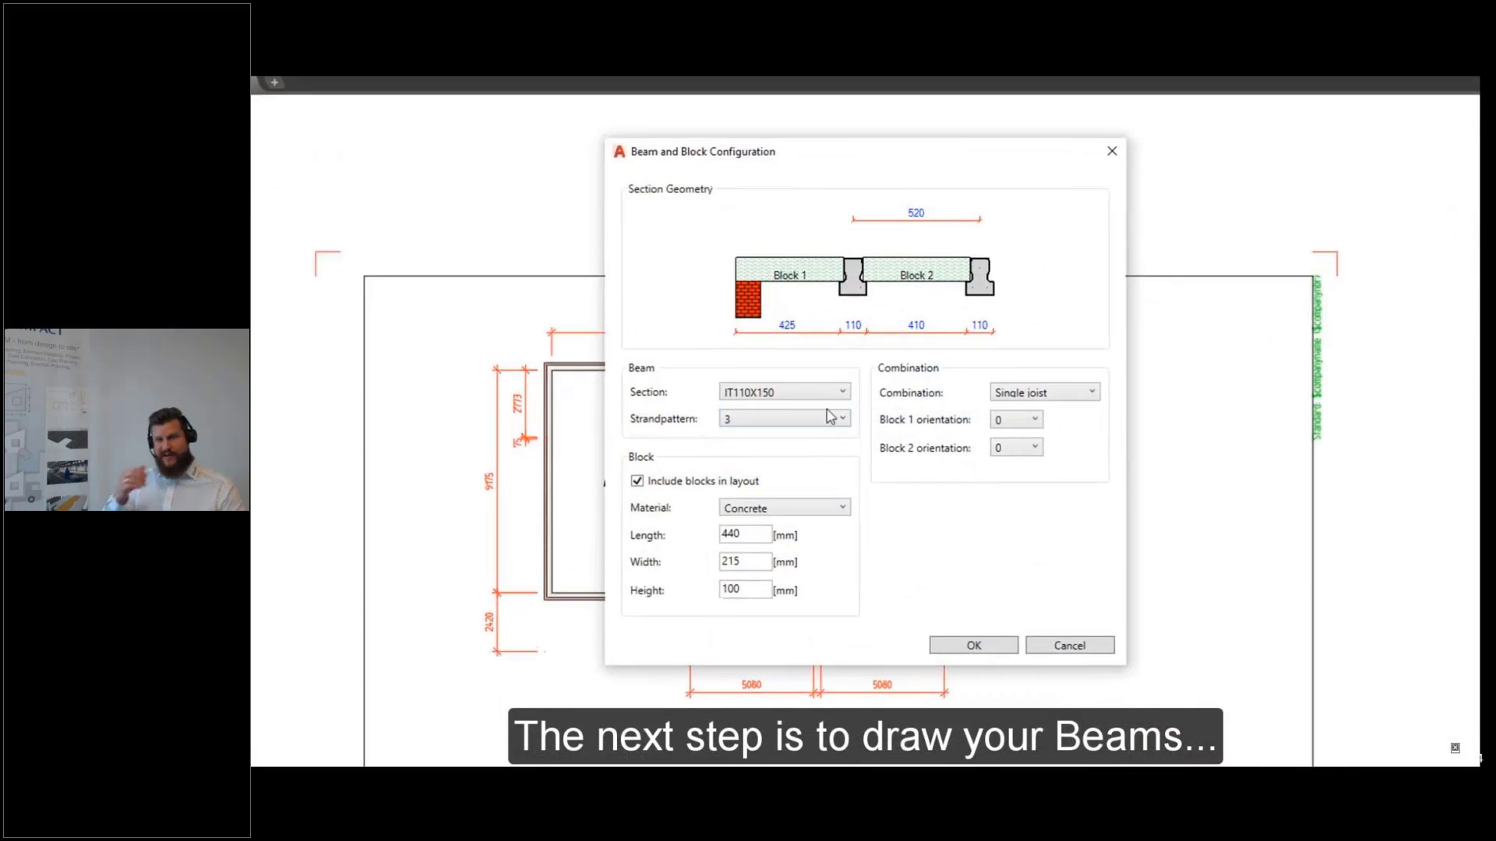
{"action": "left_click_drag", "start_coordinate": [743, 534], "coordinate": [693, 529]}
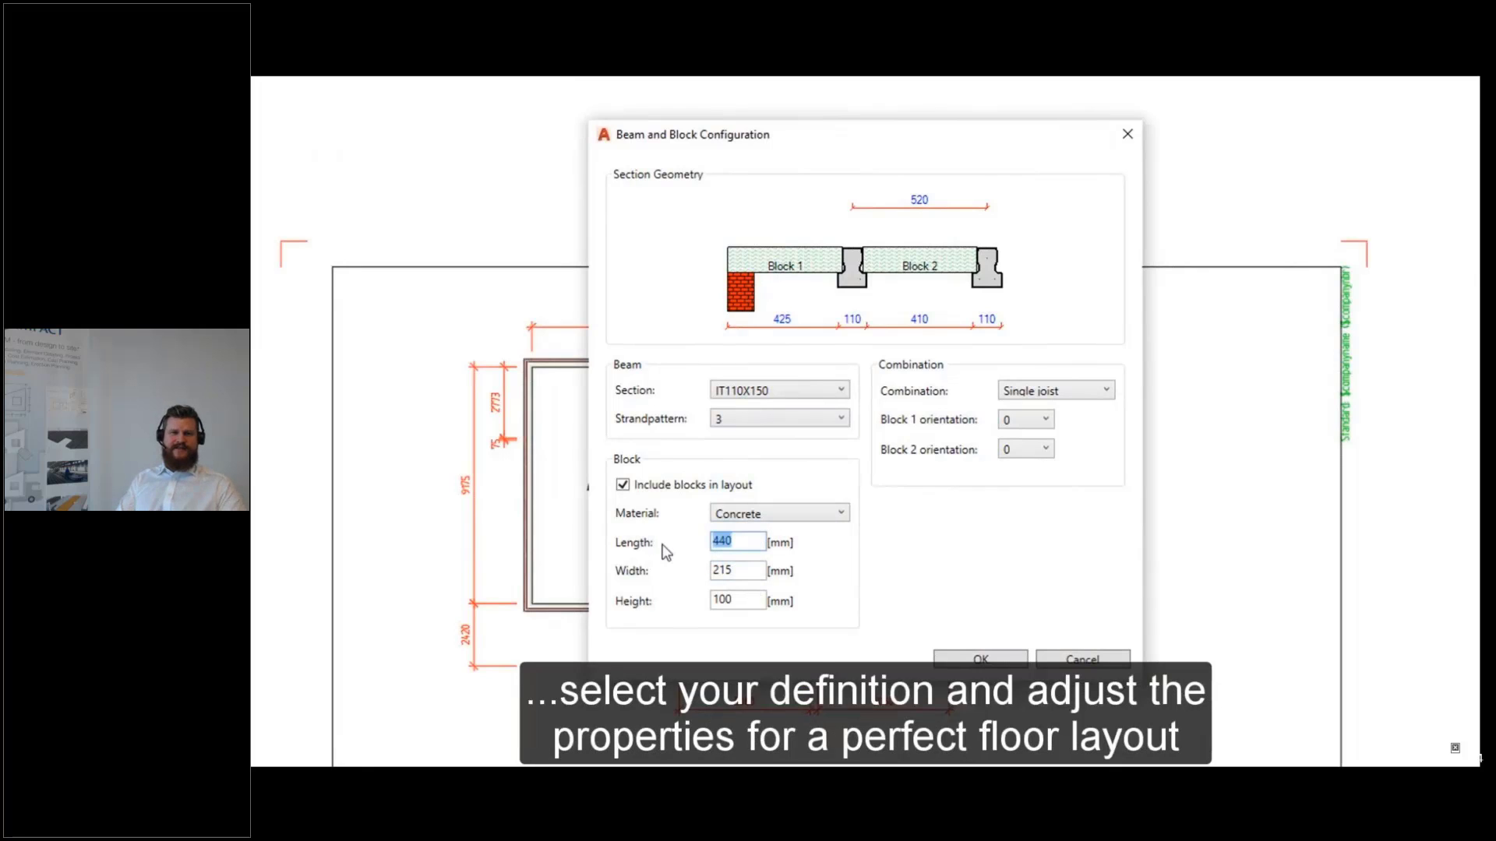
{"action": "type", "text": "550"}
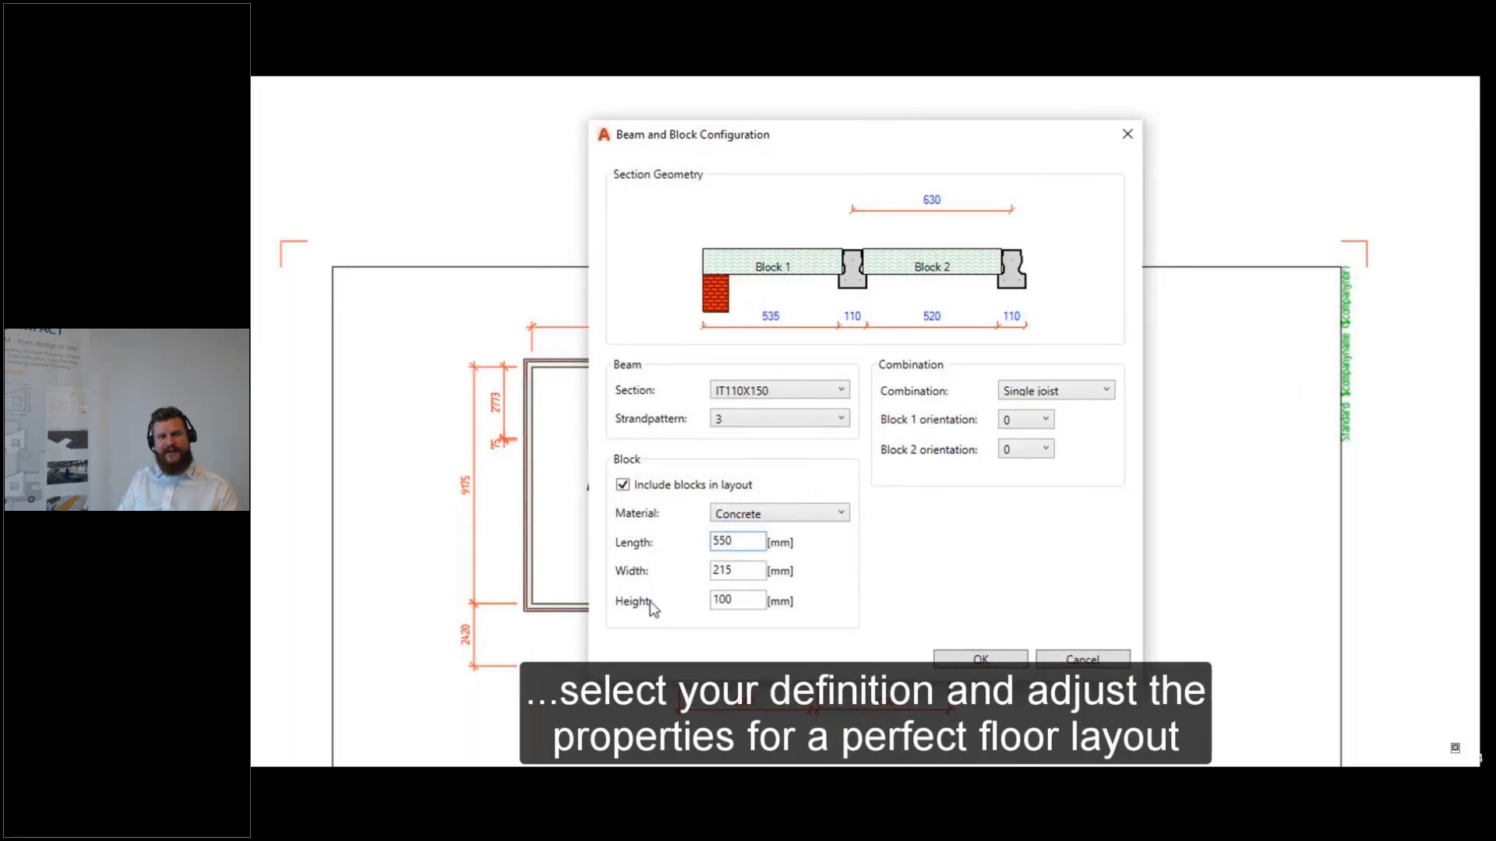
{"action": "key", "text": "BackSpace"}
{"action": "key", "text": "BackSpace"}
{"action": "key", "text": "BackSpace"}
{"action": "type", "text": "450"}
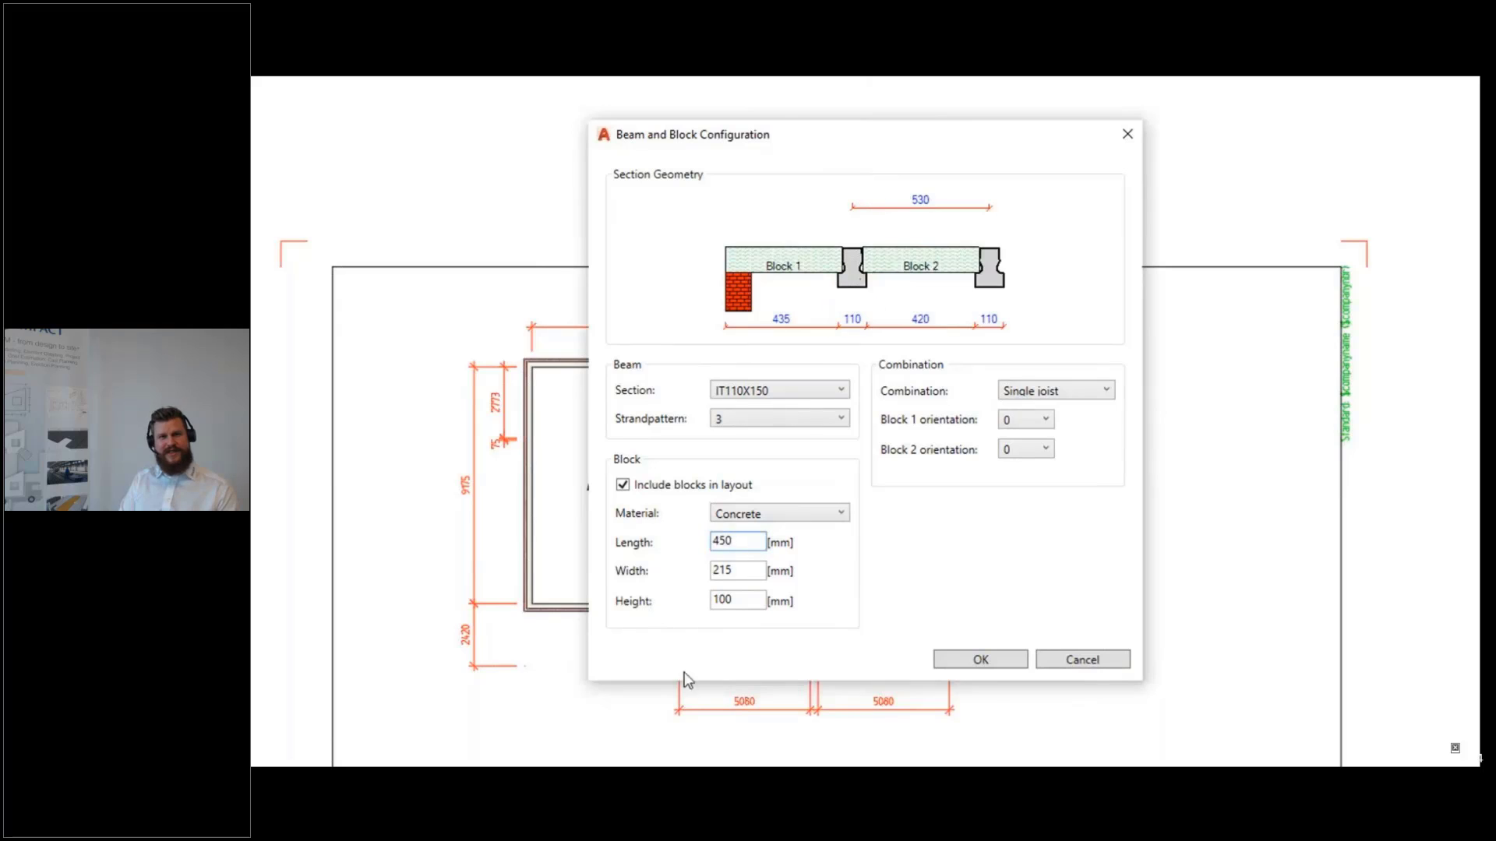
{"action": "left_click", "coordinate": [742, 598]}
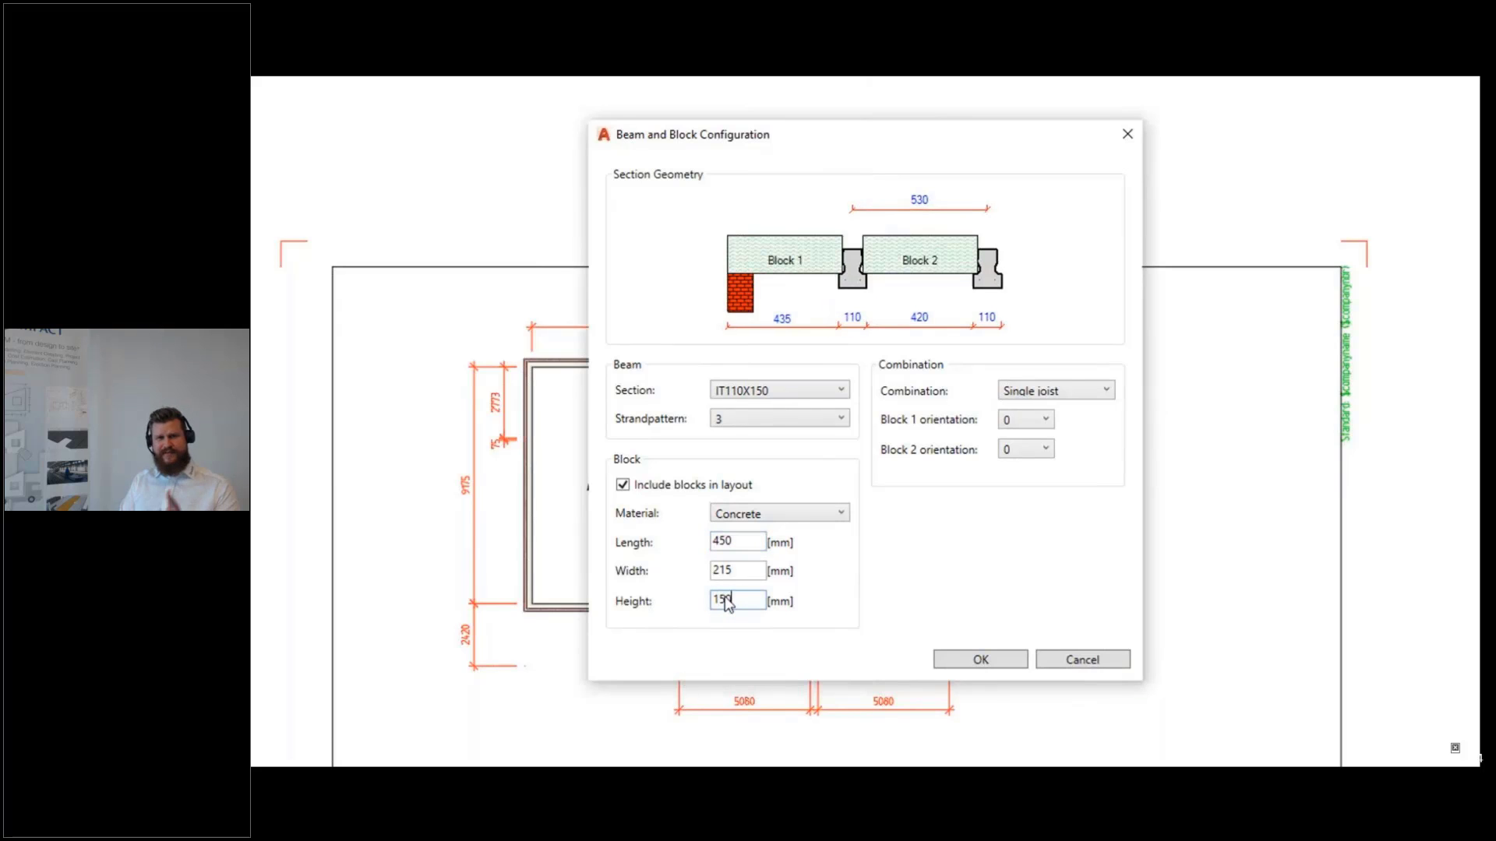
{"action": "type", "text": "100"}
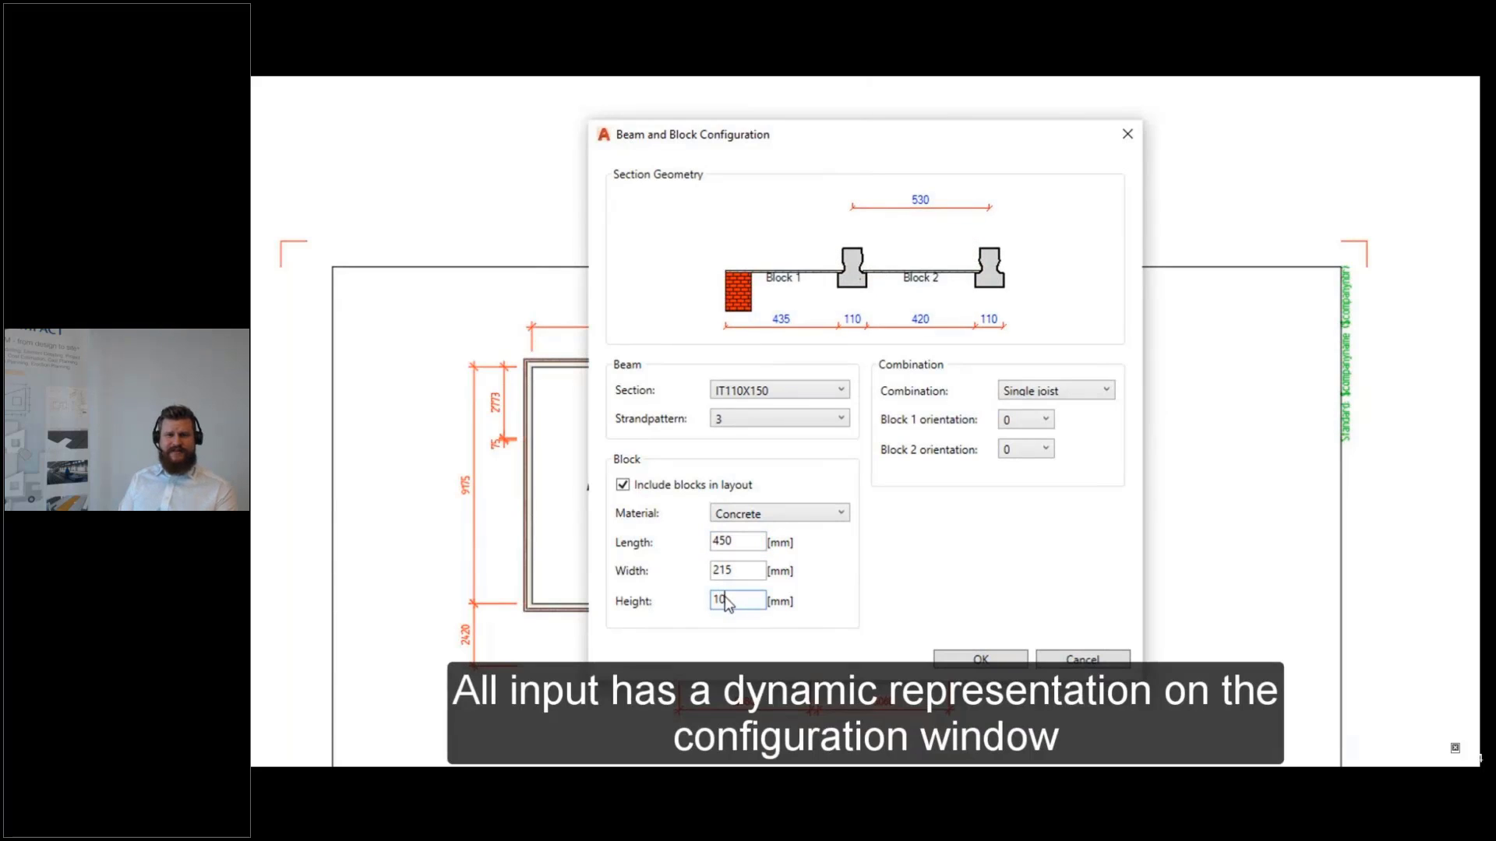
Try the Double joist and Triple joist combinations, then return the combination to Single joist
{"action": "left_click", "coordinate": [1069, 401]}
{"action": "left_click", "coordinate": [1064, 431]}
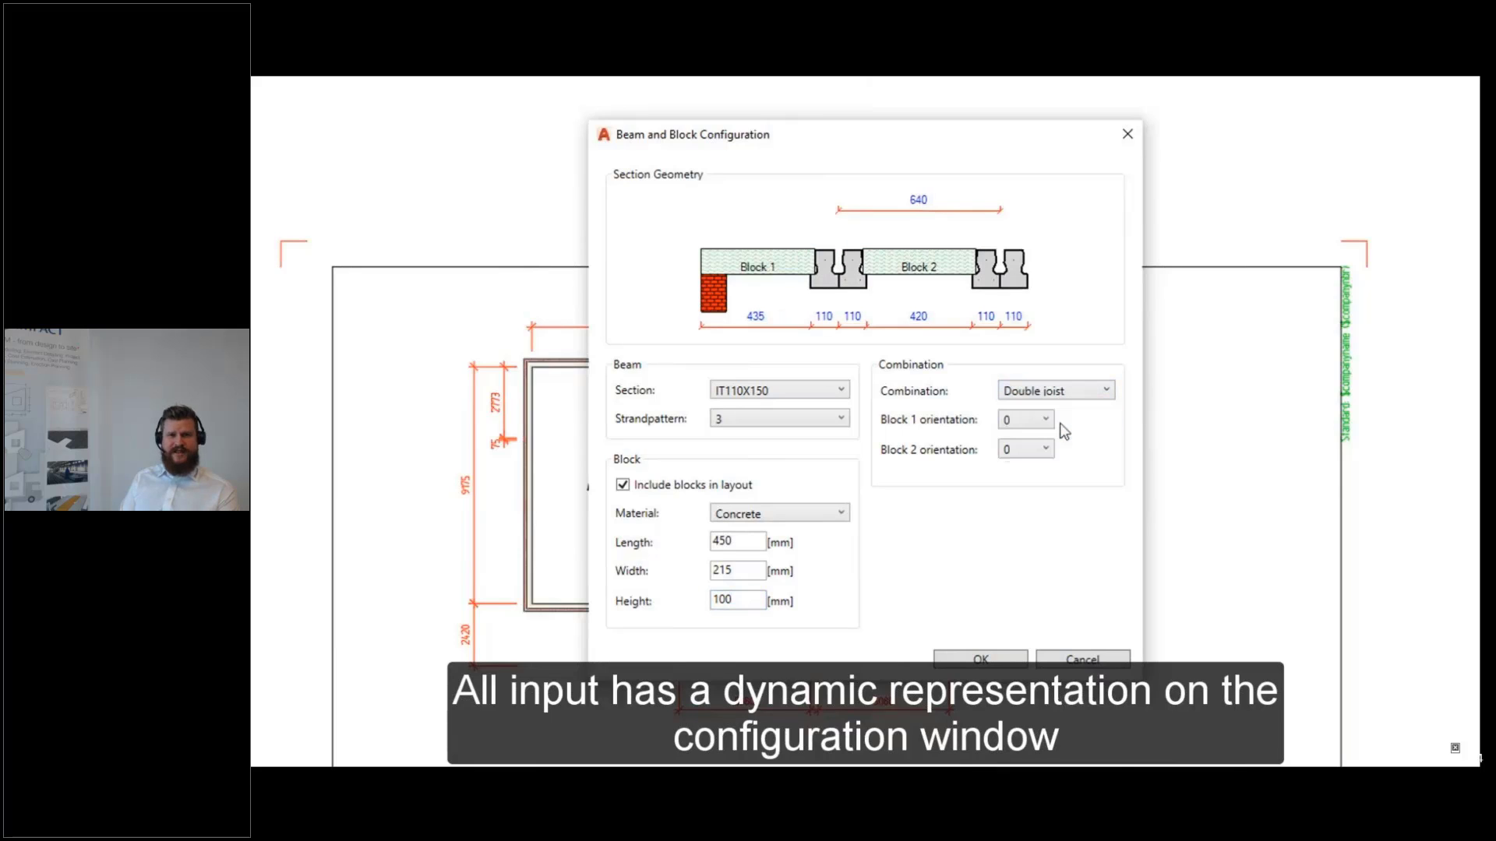
{"action": "left_click", "coordinate": [1067, 392]}
{"action": "left_click", "coordinate": [1070, 445]}
{"action": "left_click", "coordinate": [1068, 392]}
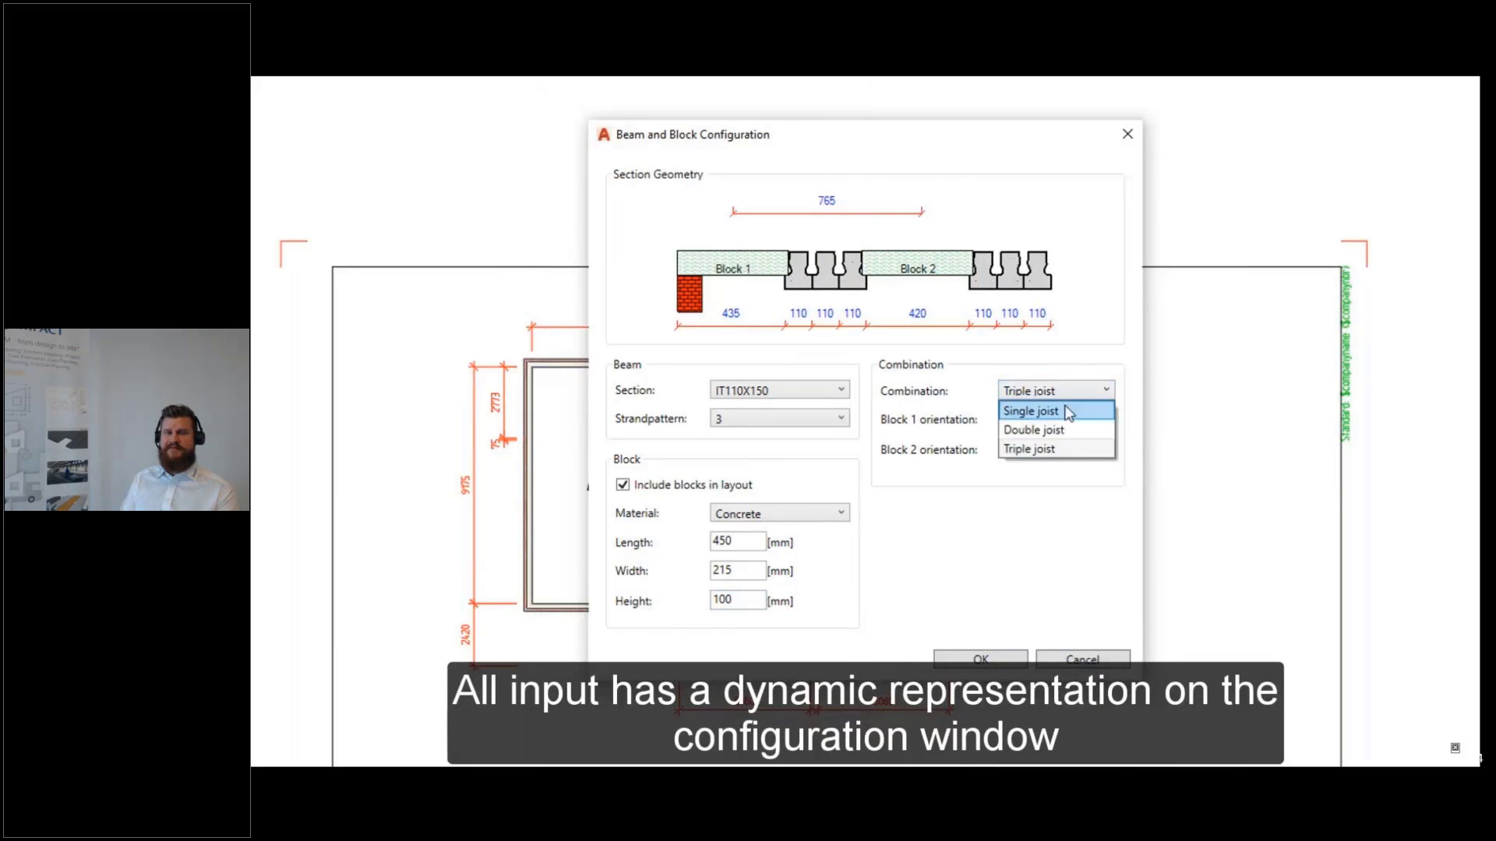
{"action": "left_click", "coordinate": [1067, 407]}
Try an orientation of 90 for Block 1 and Block 2, then return both orientations to 0
{"action": "left_click", "coordinate": [1043, 419]}
{"action": "left_click", "coordinate": [1036, 457]}
{"action": "left_click", "coordinate": [1036, 451]}
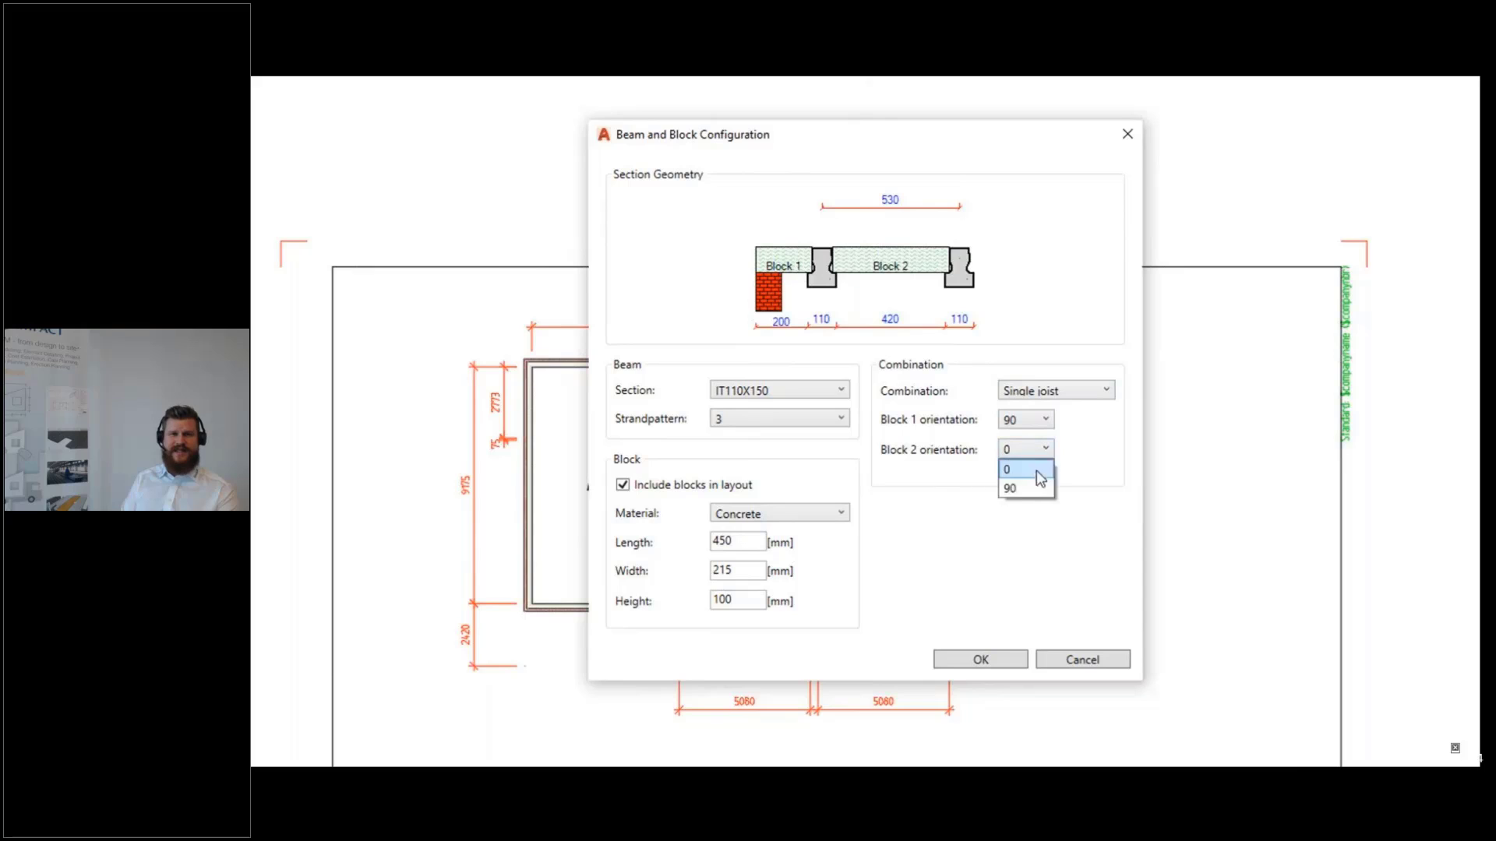
{"action": "left_click", "coordinate": [1034, 492]}
{"action": "left_click", "coordinate": [1042, 452]}
{"action": "left_click", "coordinate": [1040, 469]}
{"action": "left_click", "coordinate": [1041, 423]}
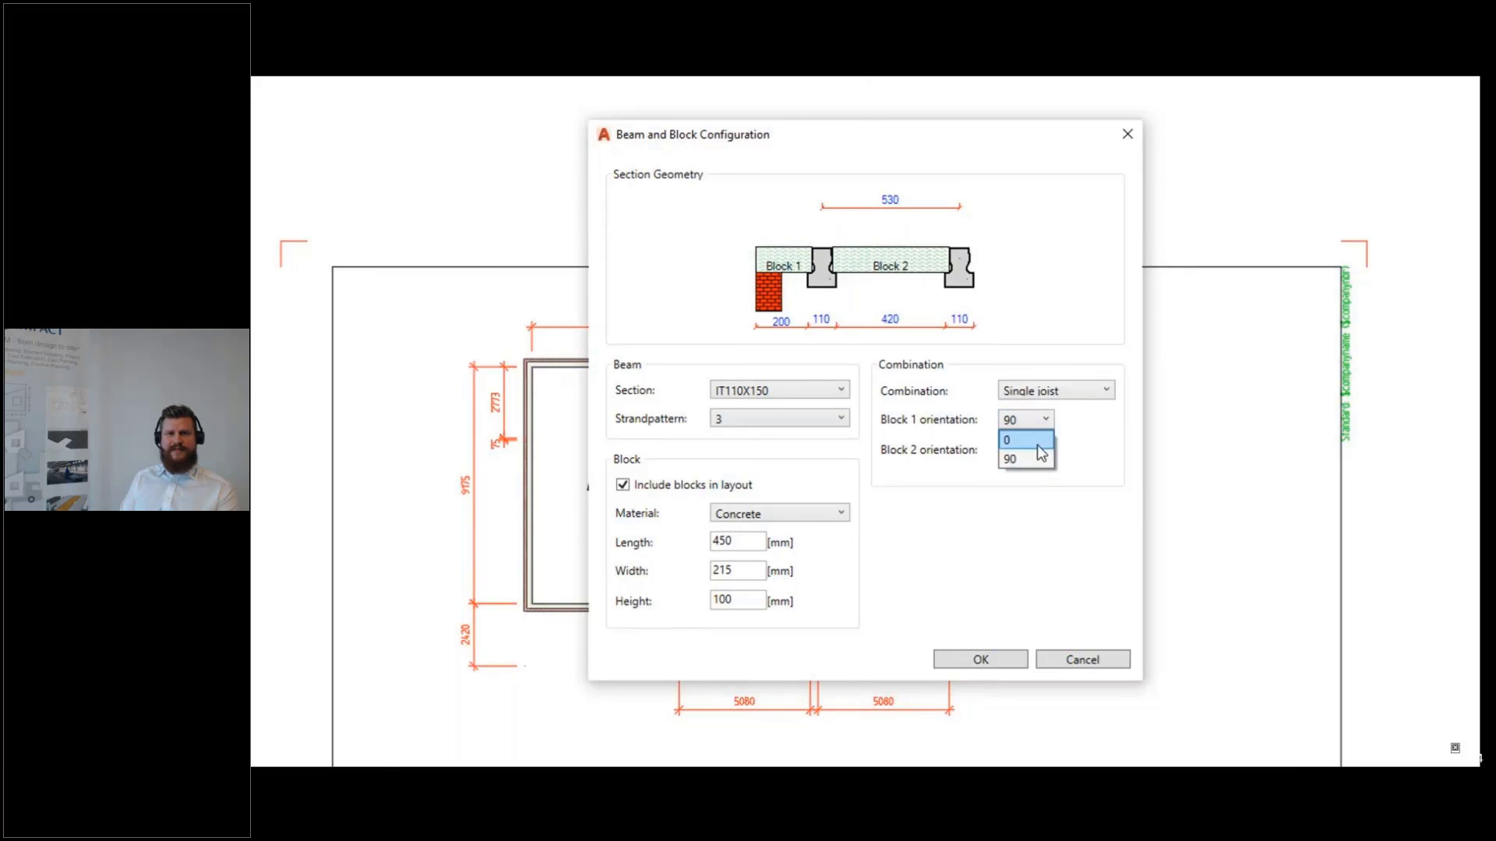
{"action": "left_click", "coordinate": [1037, 441]}
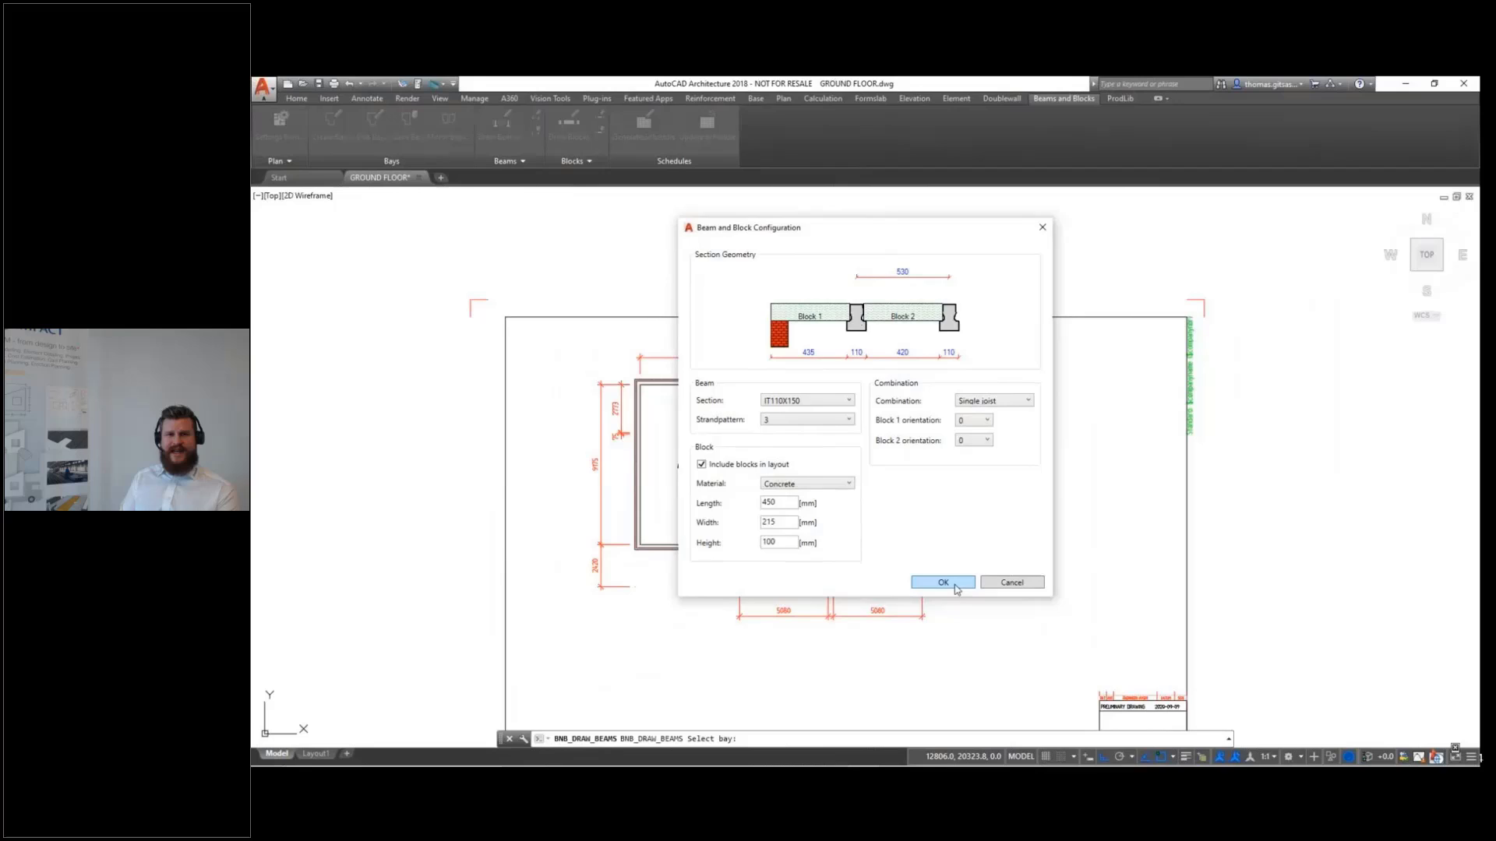
Accept the beam and block configuration and apply a support length of 100 to the sides of BAY 1
{"action": "left_click", "coordinate": [954, 585]}
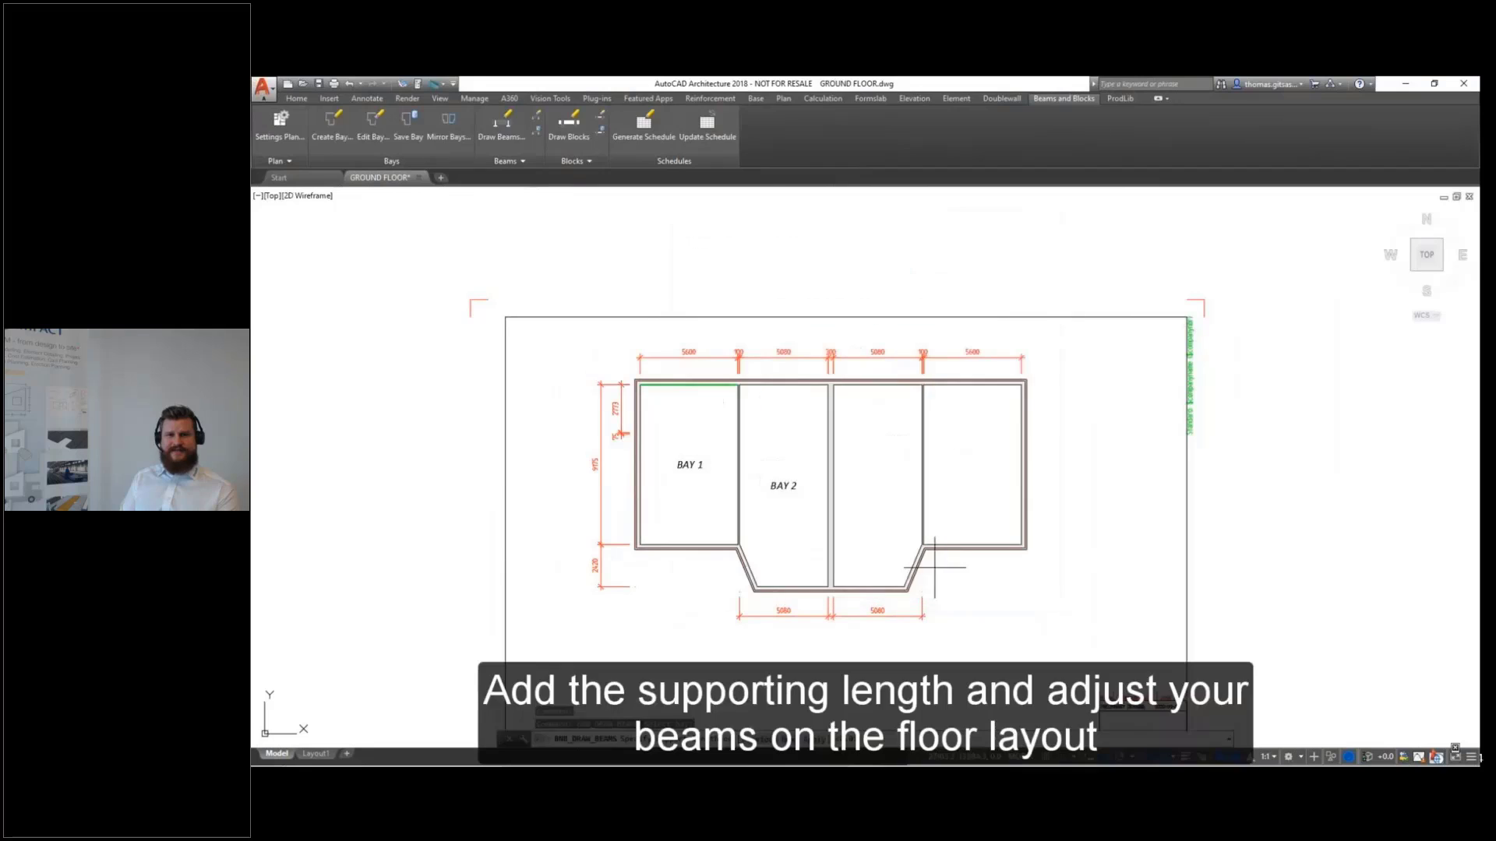
{"action": "left_click", "coordinate": [738, 498]}
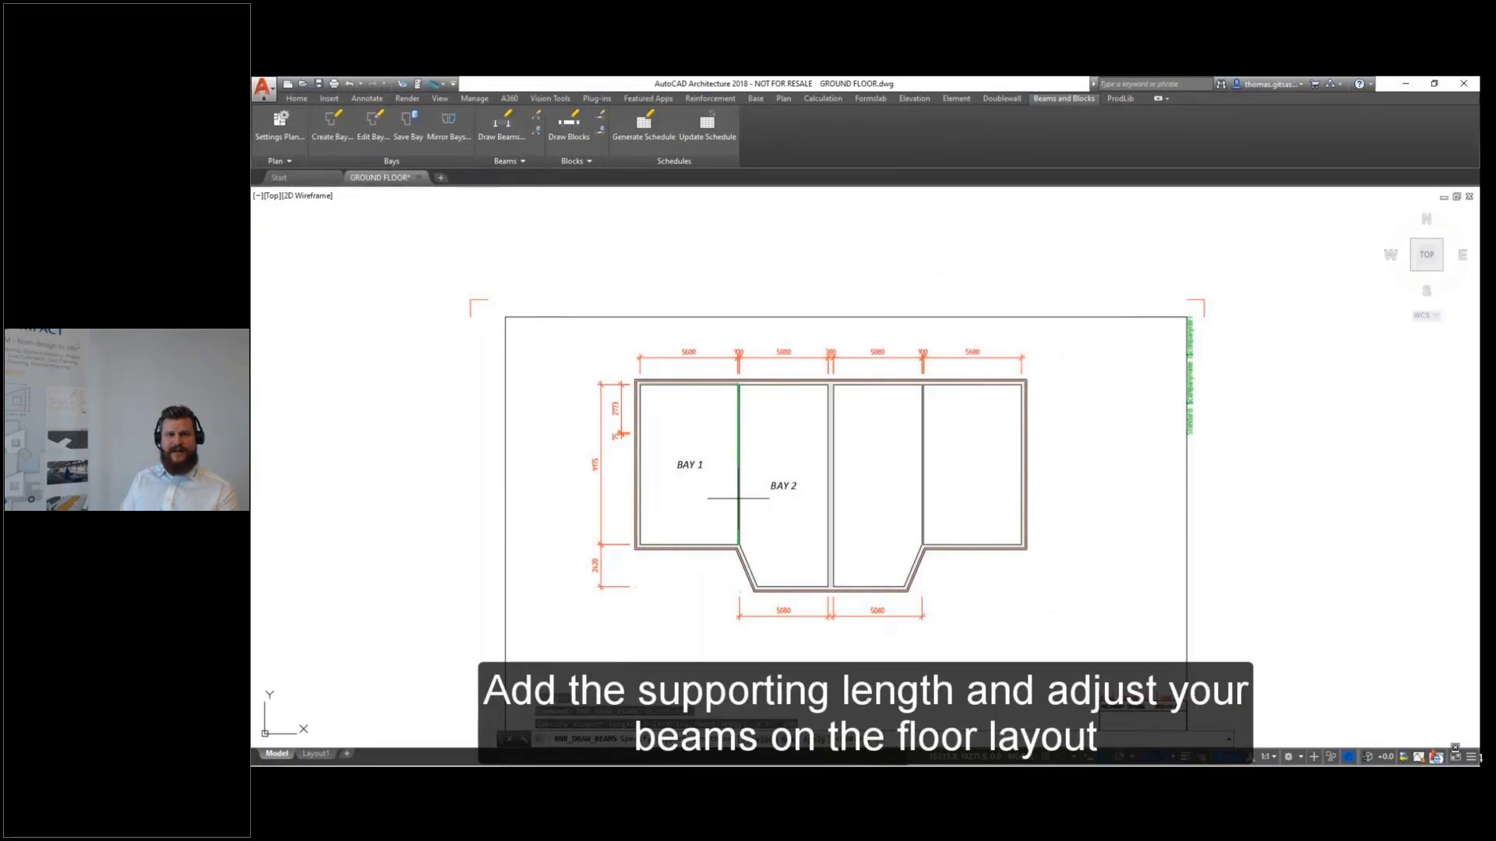
{"action": "key", "text": "Return"}
{"action": "key", "text": "Return"}
{"action": "key", "text": "Return"}
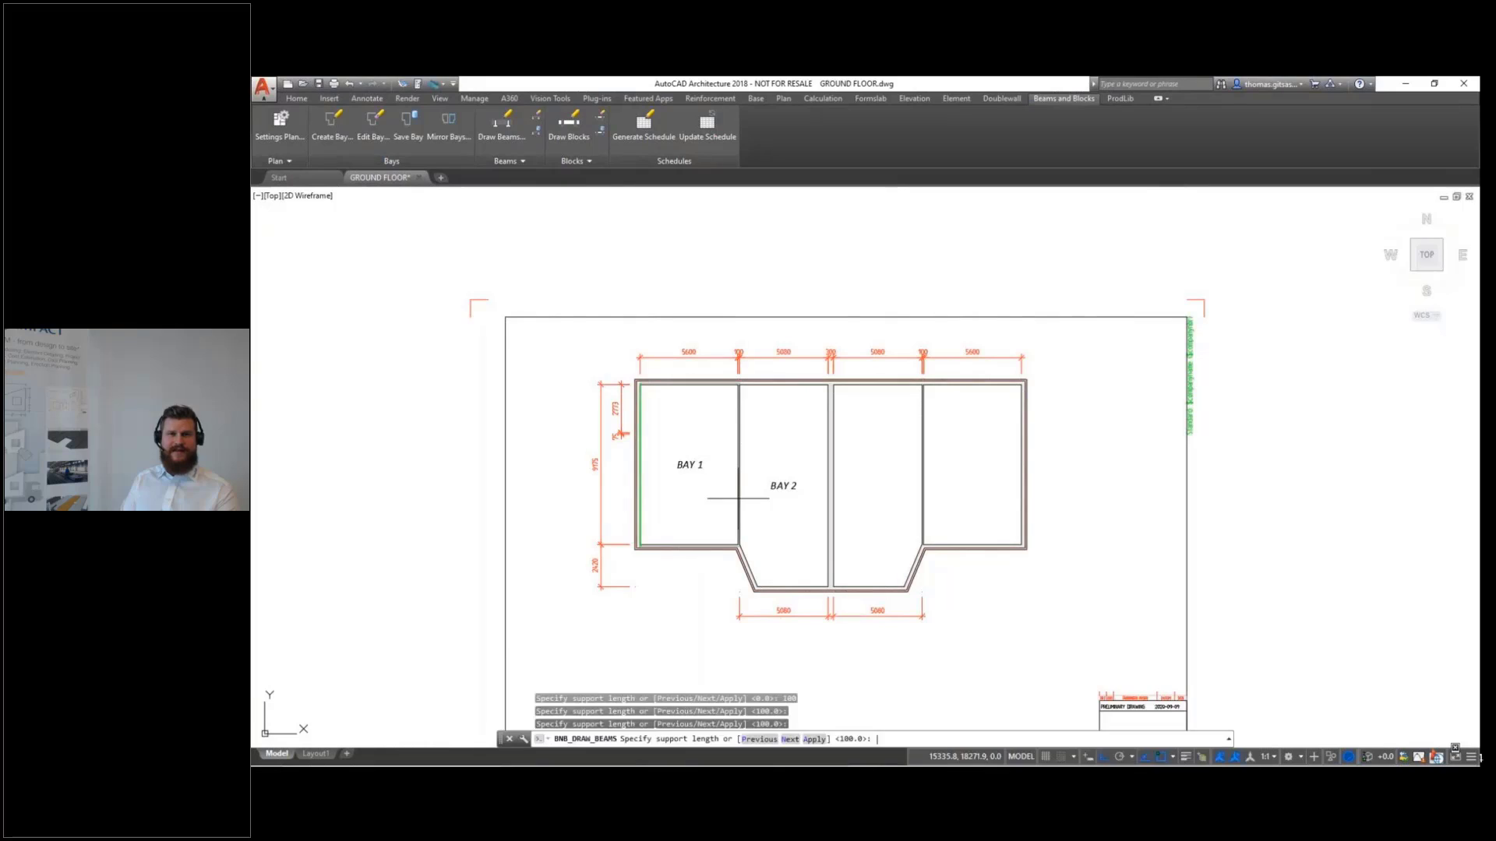
Rotate the BAY 1 beams to run horizontally across the bay and complete their layout
{"action": "scroll", "coordinate": [724, 525], "scroll_direction": "up", "scroll_amount": 2}
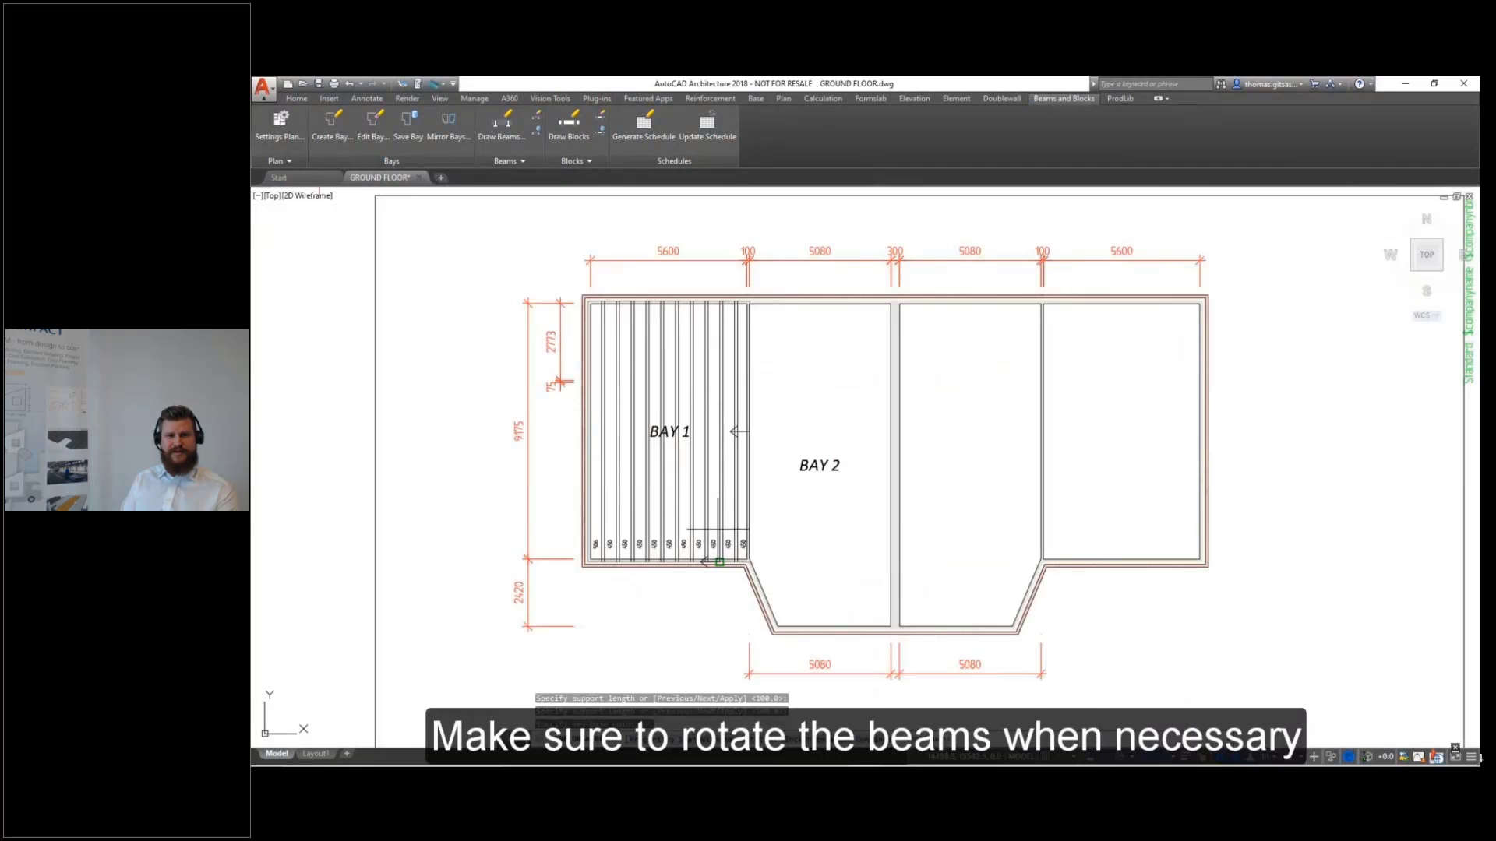
{"action": "left_click", "coordinate": [705, 739]}
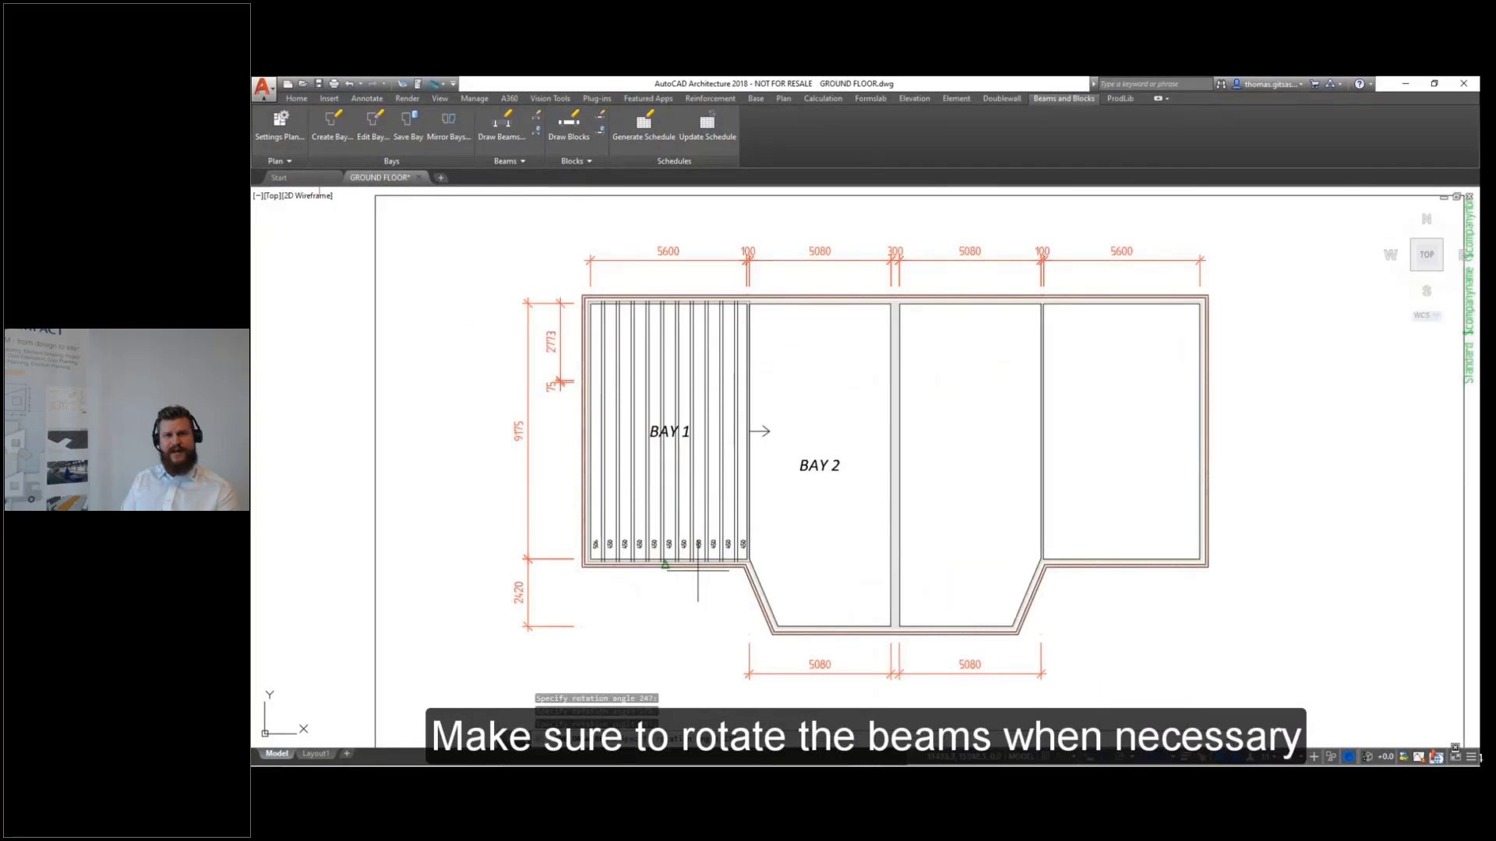
{"action": "left_click", "coordinate": [815, 431]}
{"action": "scroll", "coordinate": [721, 568], "scroll_direction": "up", "scroll_amount": 2}
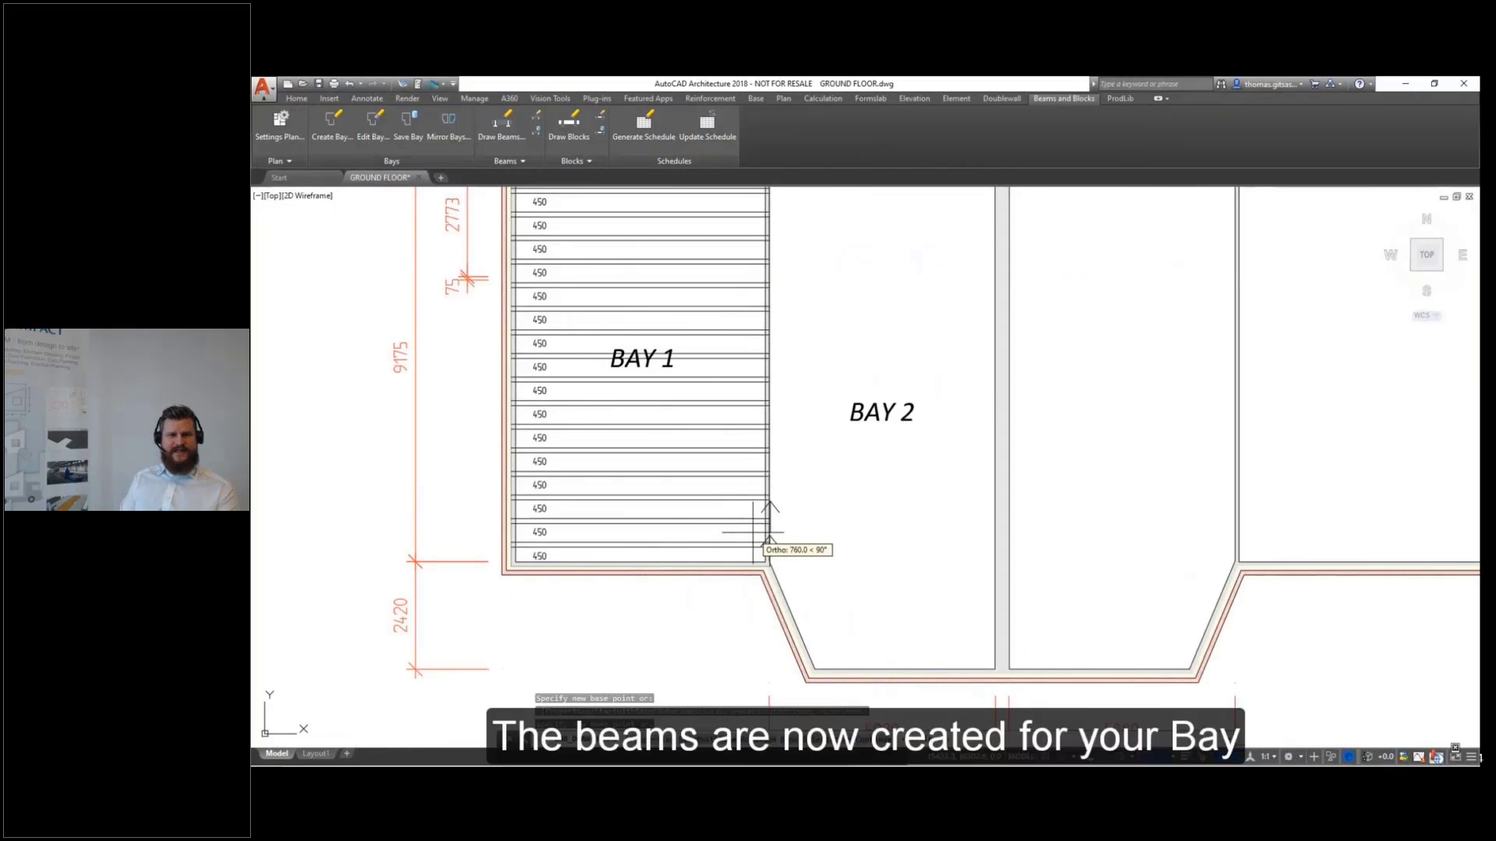
{"action": "left_click", "coordinate": [871, 738]}
{"action": "scroll", "coordinate": [872, 407], "scroll_direction": "down", "scroll_amount": 2}
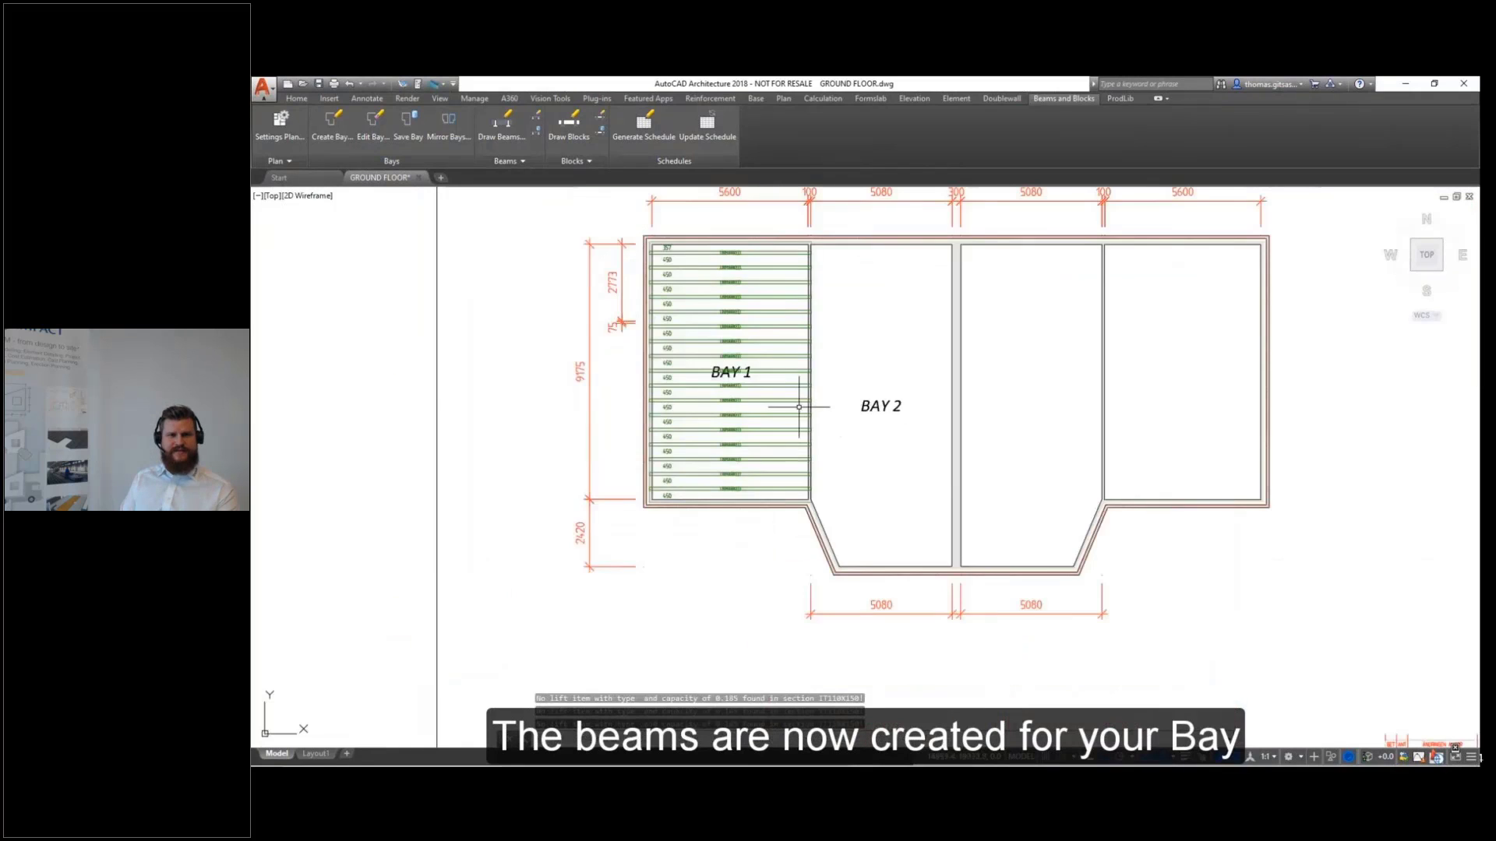
Draw beams in BAY 2 with the default beam and block configuration and a support length of 100 on every side
{"action": "middle_click_drag", "start_coordinate": [796, 408], "coordinate": [656, 456]}
{"action": "scroll", "coordinate": [662, 437], "scroll_direction": "up", "scroll_amount": 2}
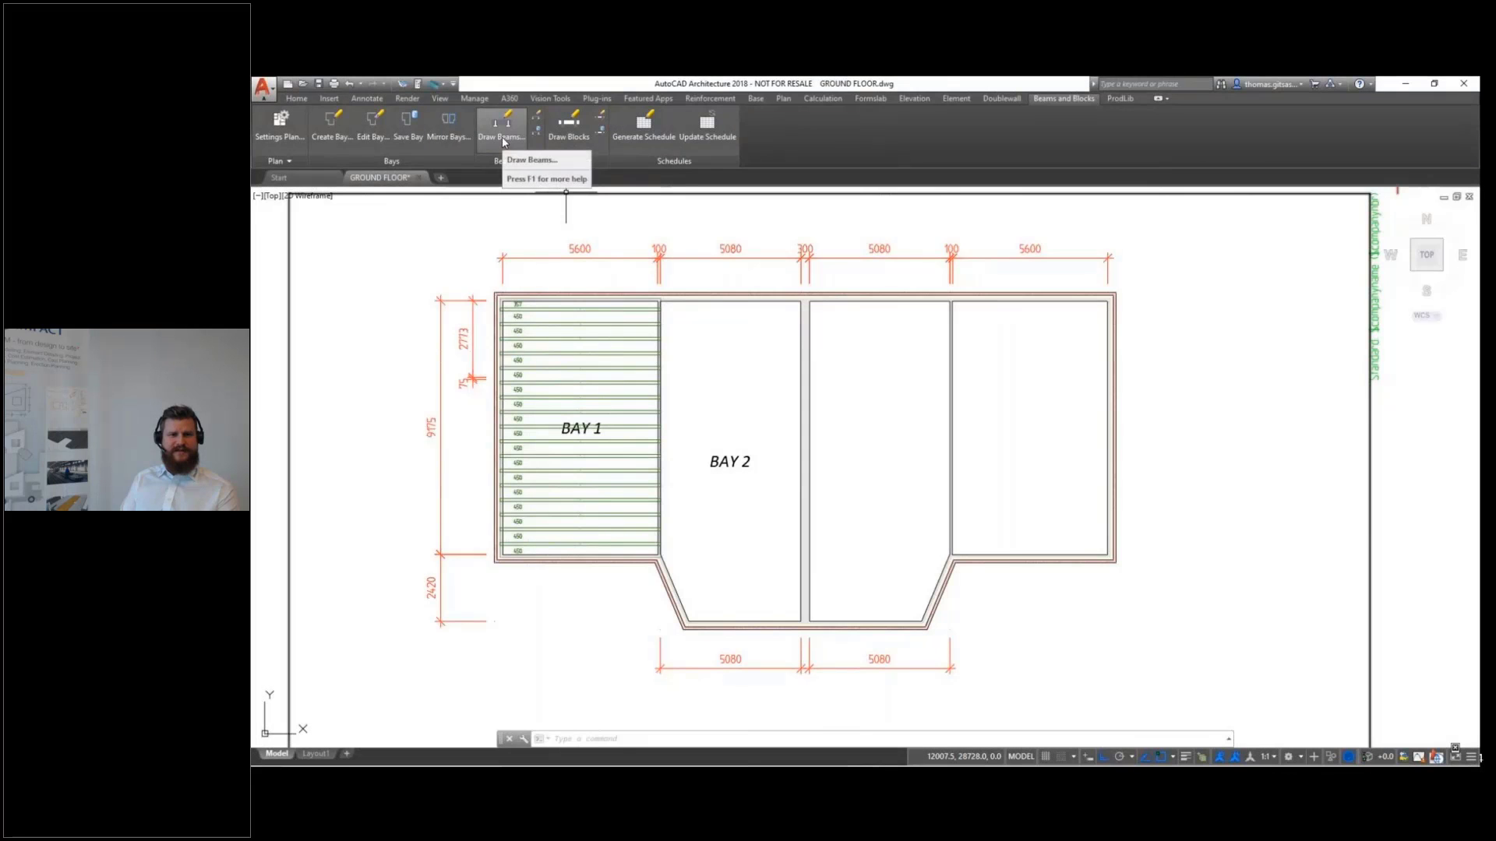
{"action": "left_click", "coordinate": [501, 123]}
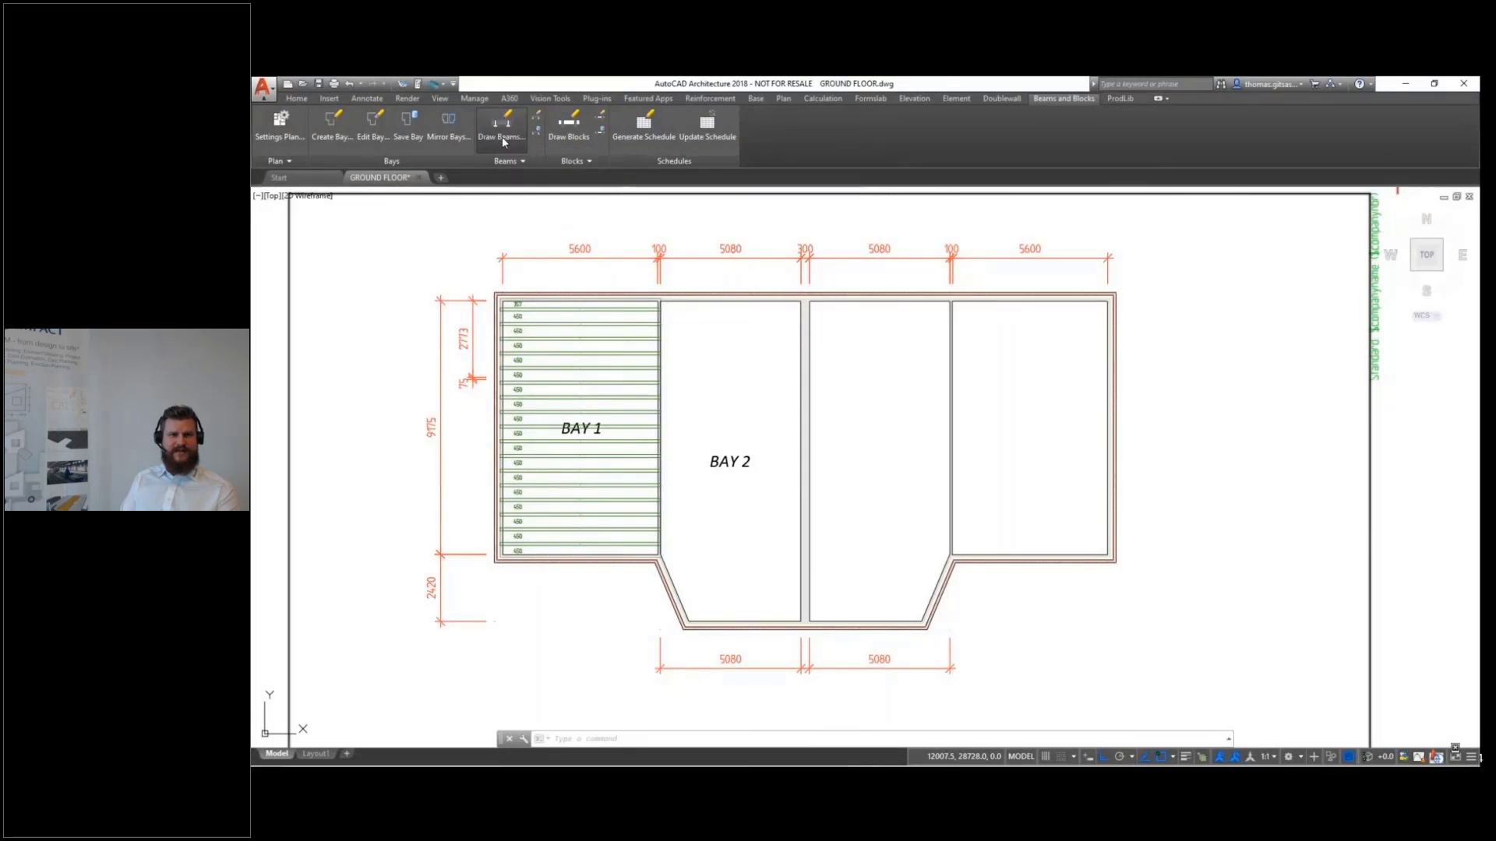
{"action": "left_click", "coordinate": [740, 434]}
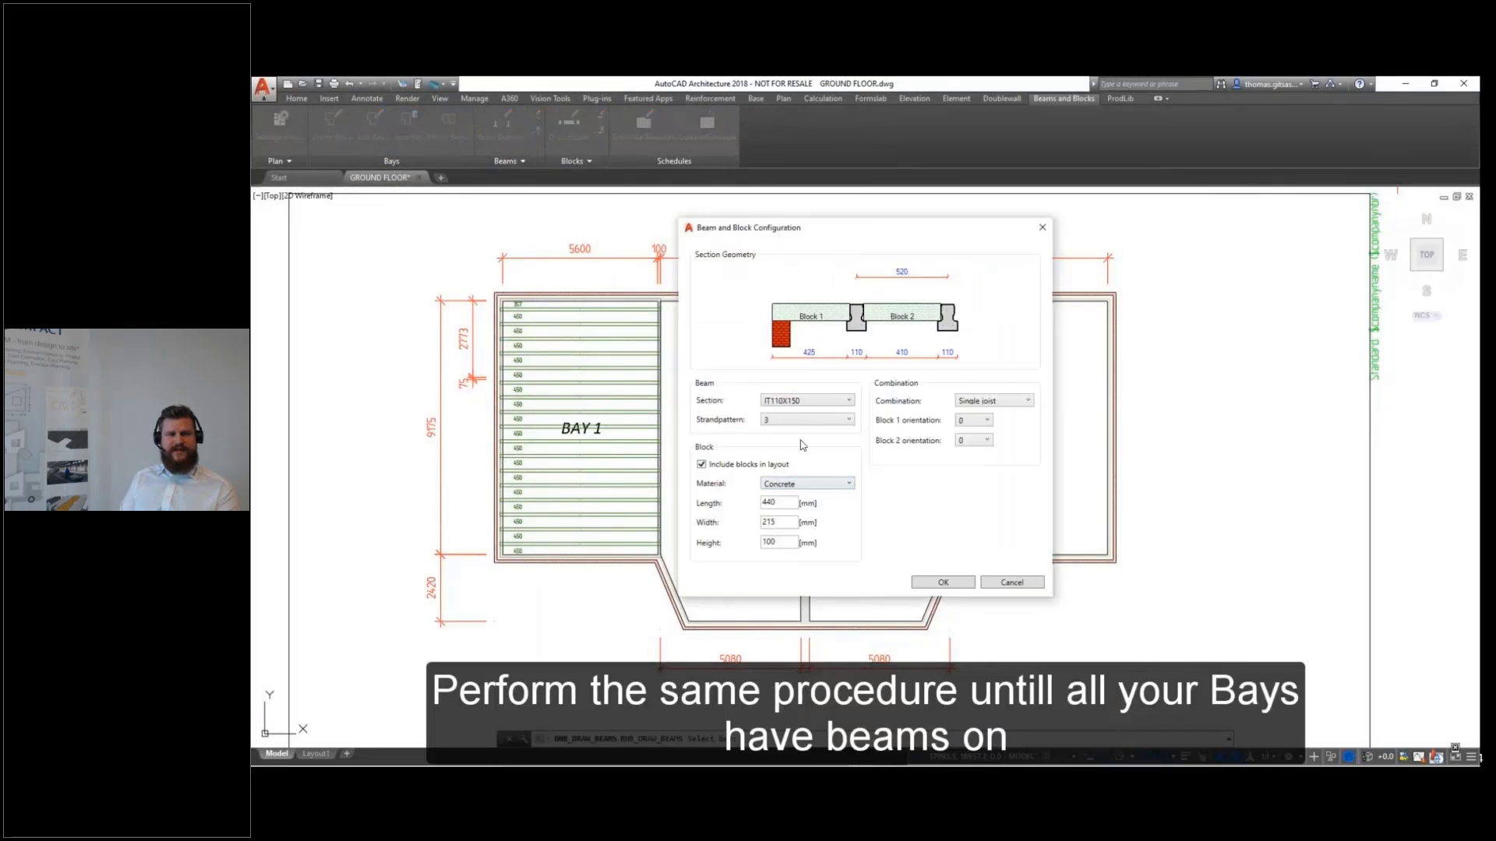
{"action": "left_click", "coordinate": [931, 581]}
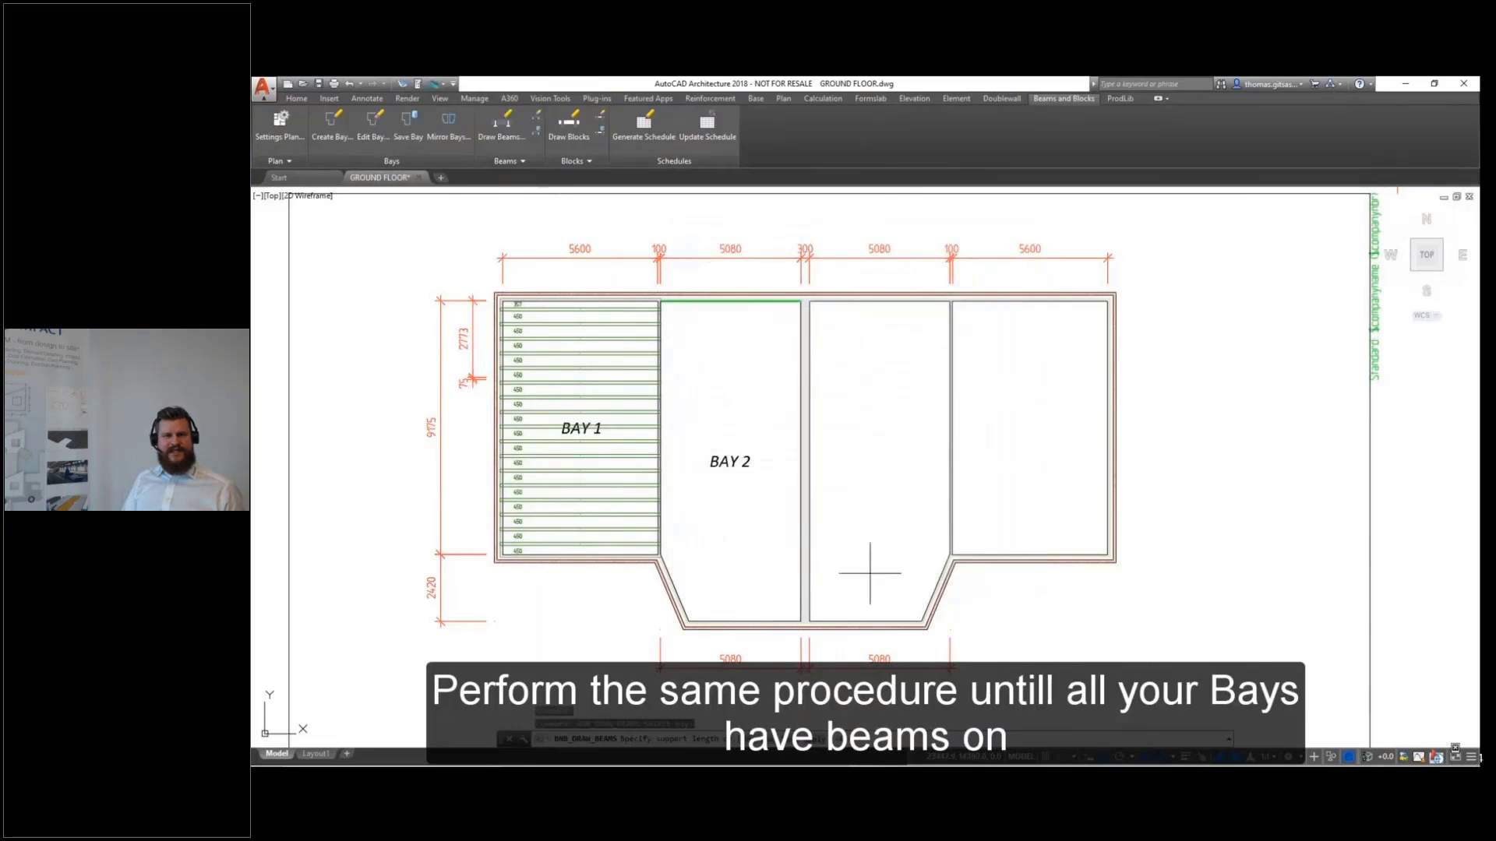
{"action": "type", "text": "100"}
{"action": "key", "text": "Return"}
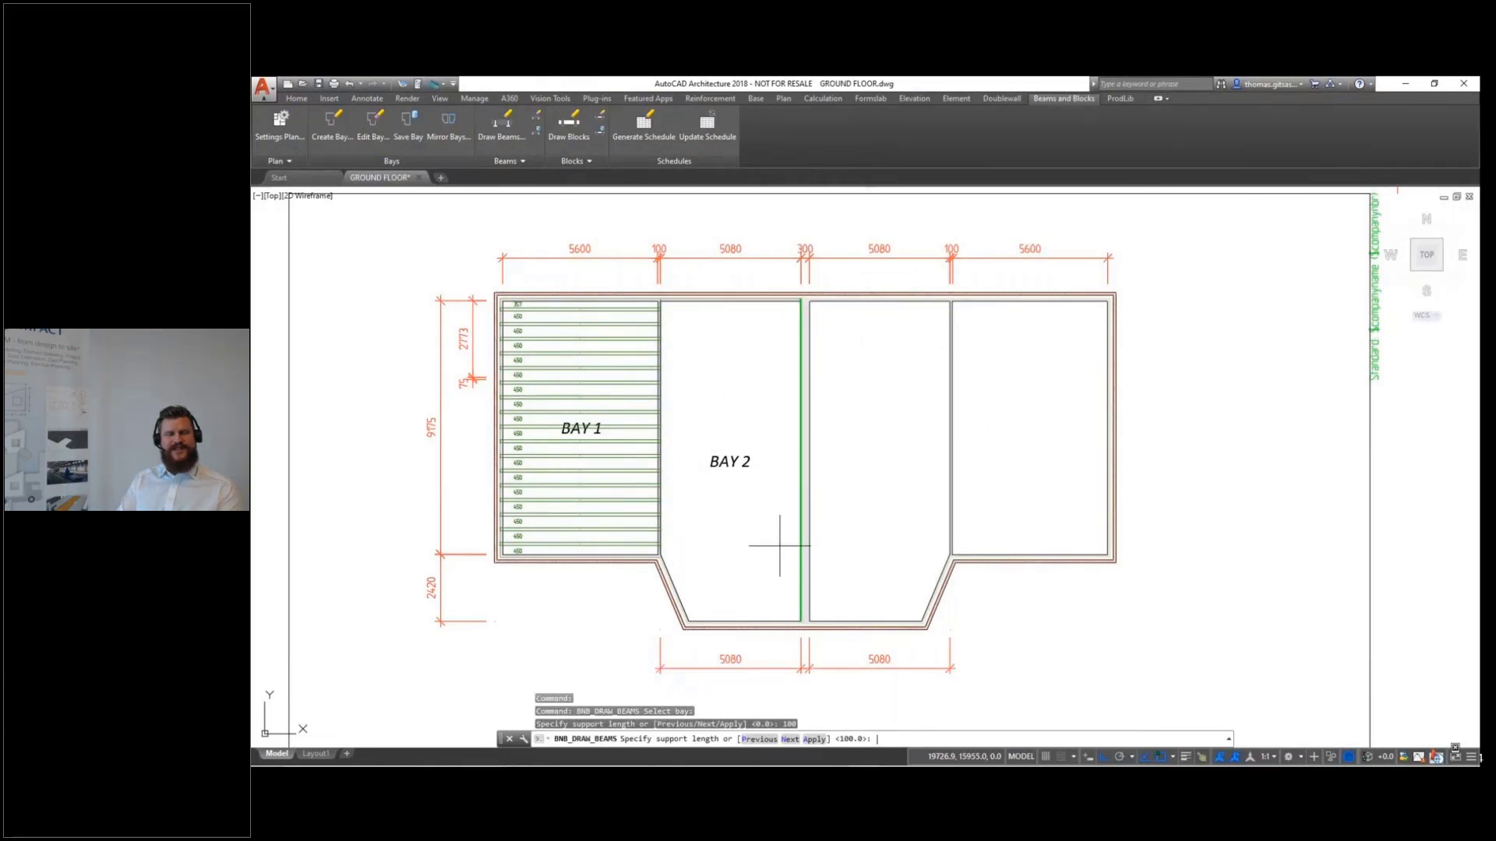
{"action": "key", "text": "Return"}
{"action": "key", "text": "Return"}
{"action": "key", "text": "Return"}
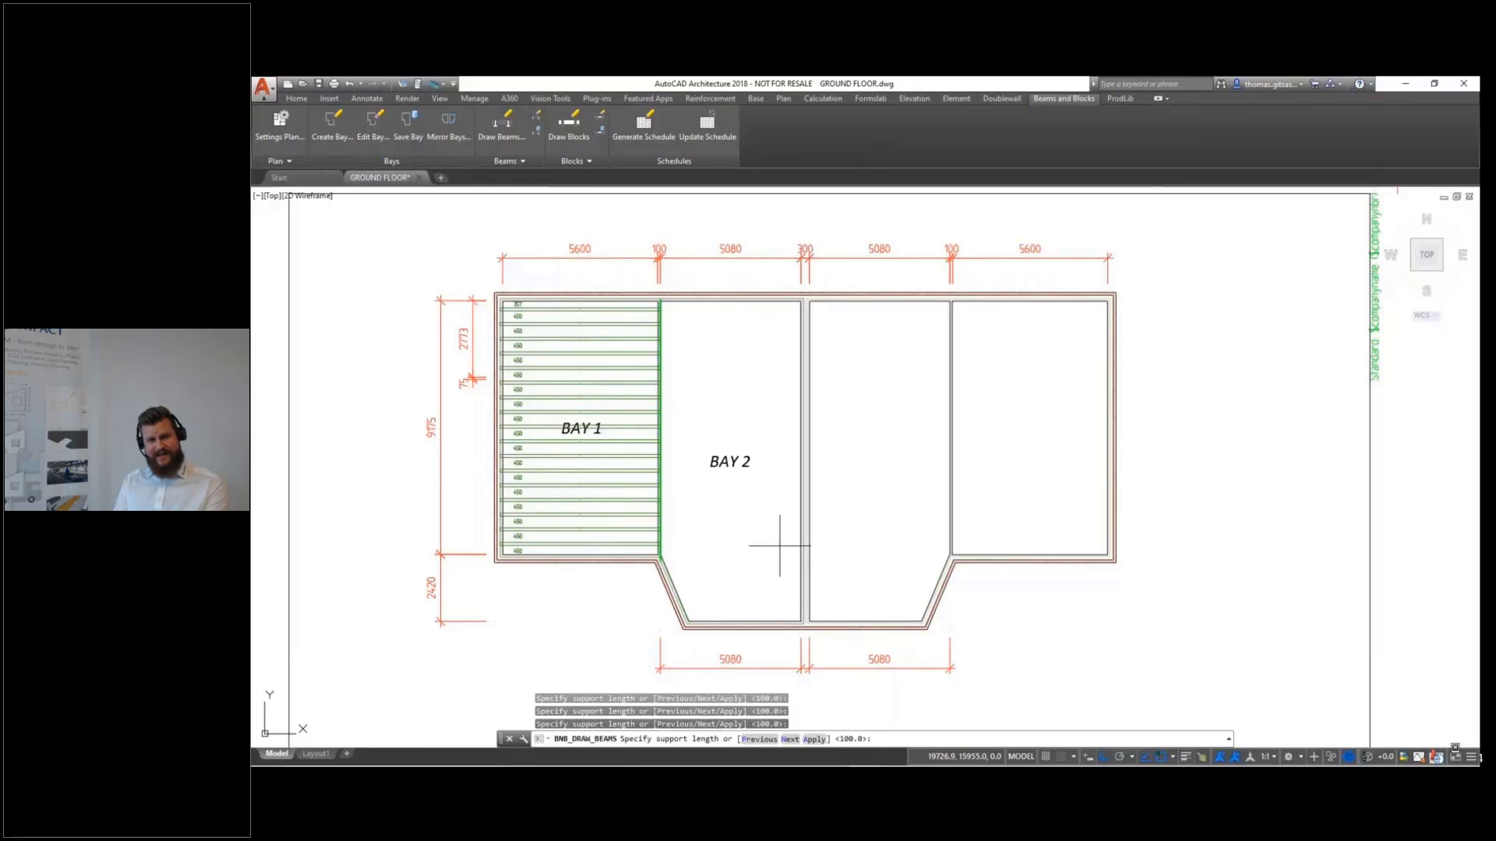
{"action": "key", "text": "Return"}
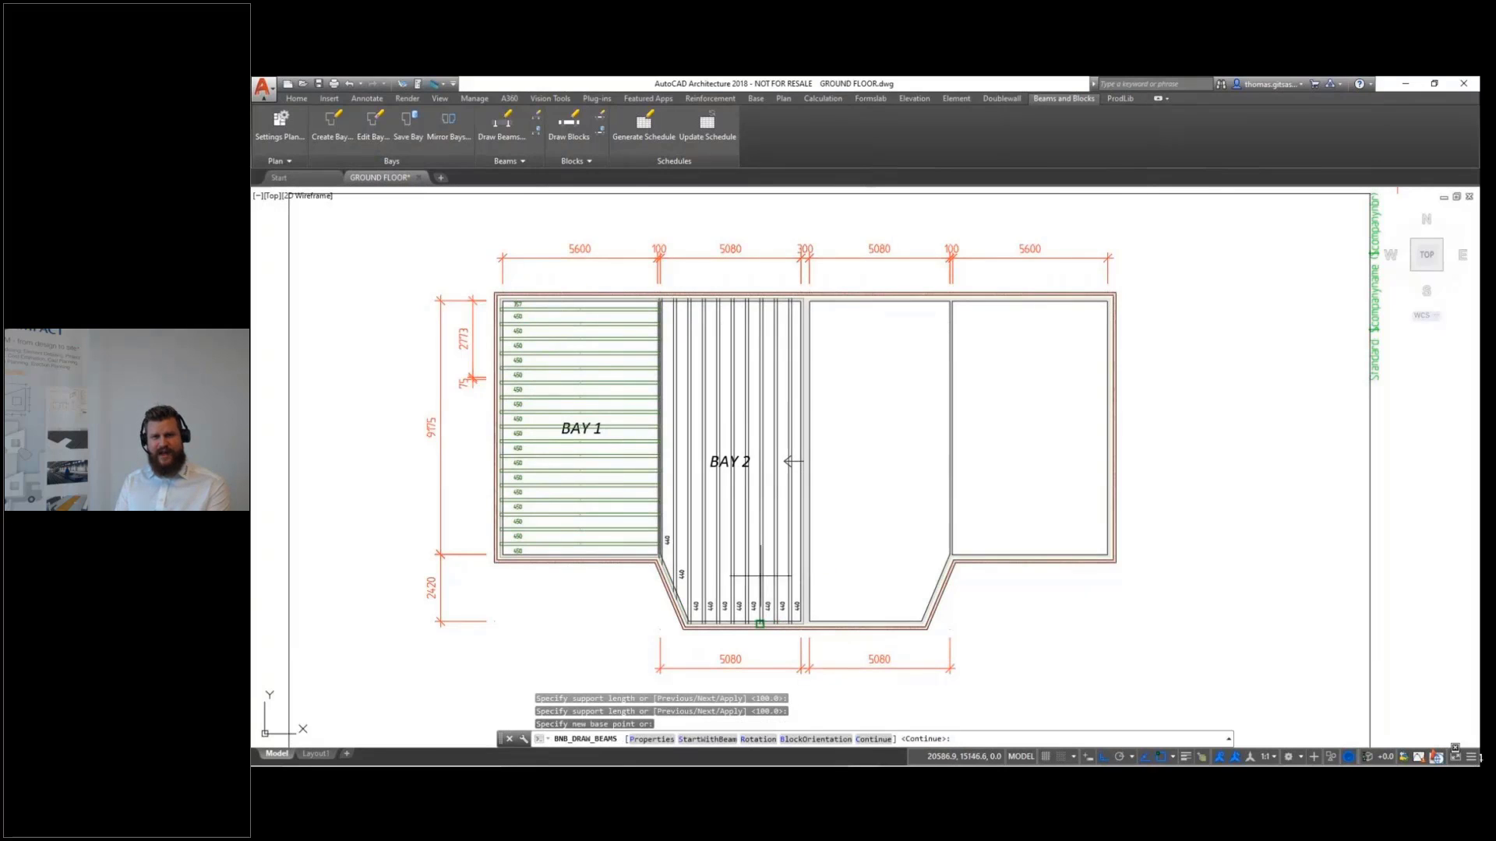
Rotate the BAY 2 beams to run horizontally across the bay
{"action": "type", "text": "r"}
{"action": "key", "text": "Return"}
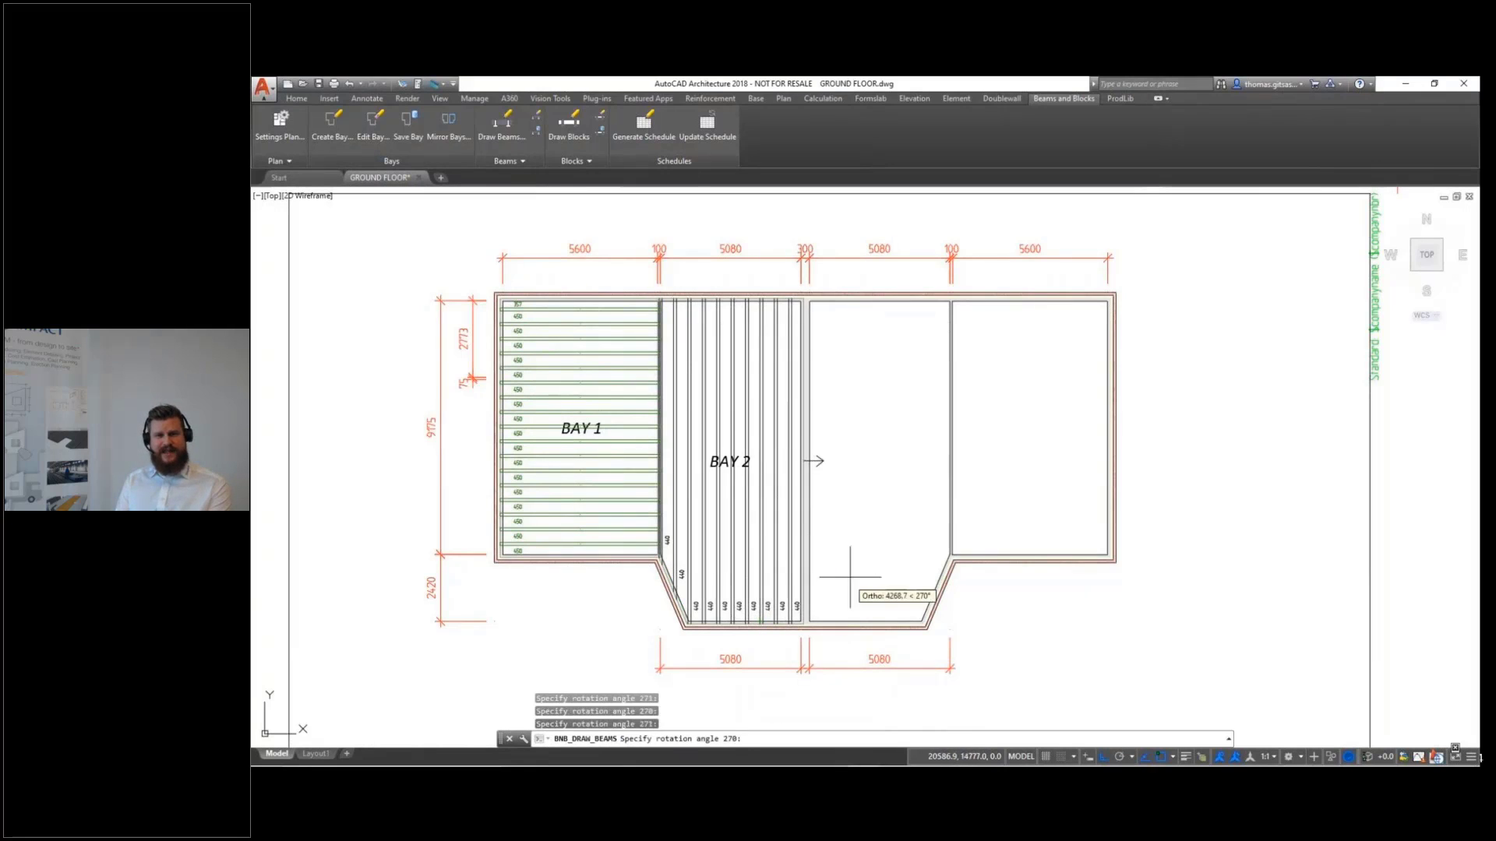
{"action": "left_click", "coordinate": [857, 438]}
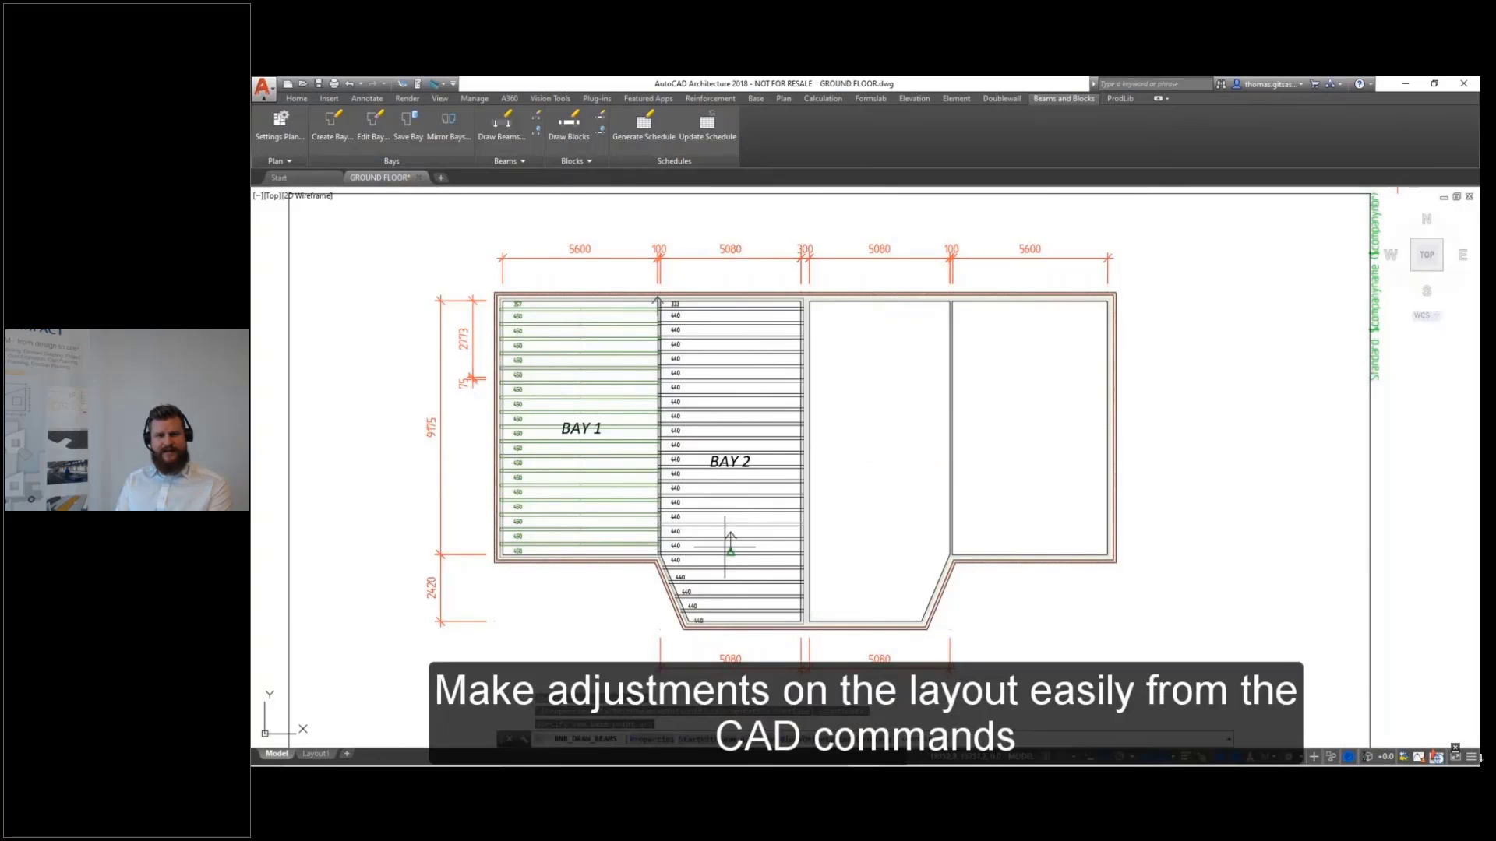
Remove the blocks from the BAY 2 gap just above the splayed corner, apply the change and complete the beam layout
{"action": "scroll", "coordinate": [725, 545], "scroll_direction": "up", "scroll_amount": 5}
{"action": "scroll", "coordinate": [724, 553], "scroll_direction": "down", "scroll_amount": 1}
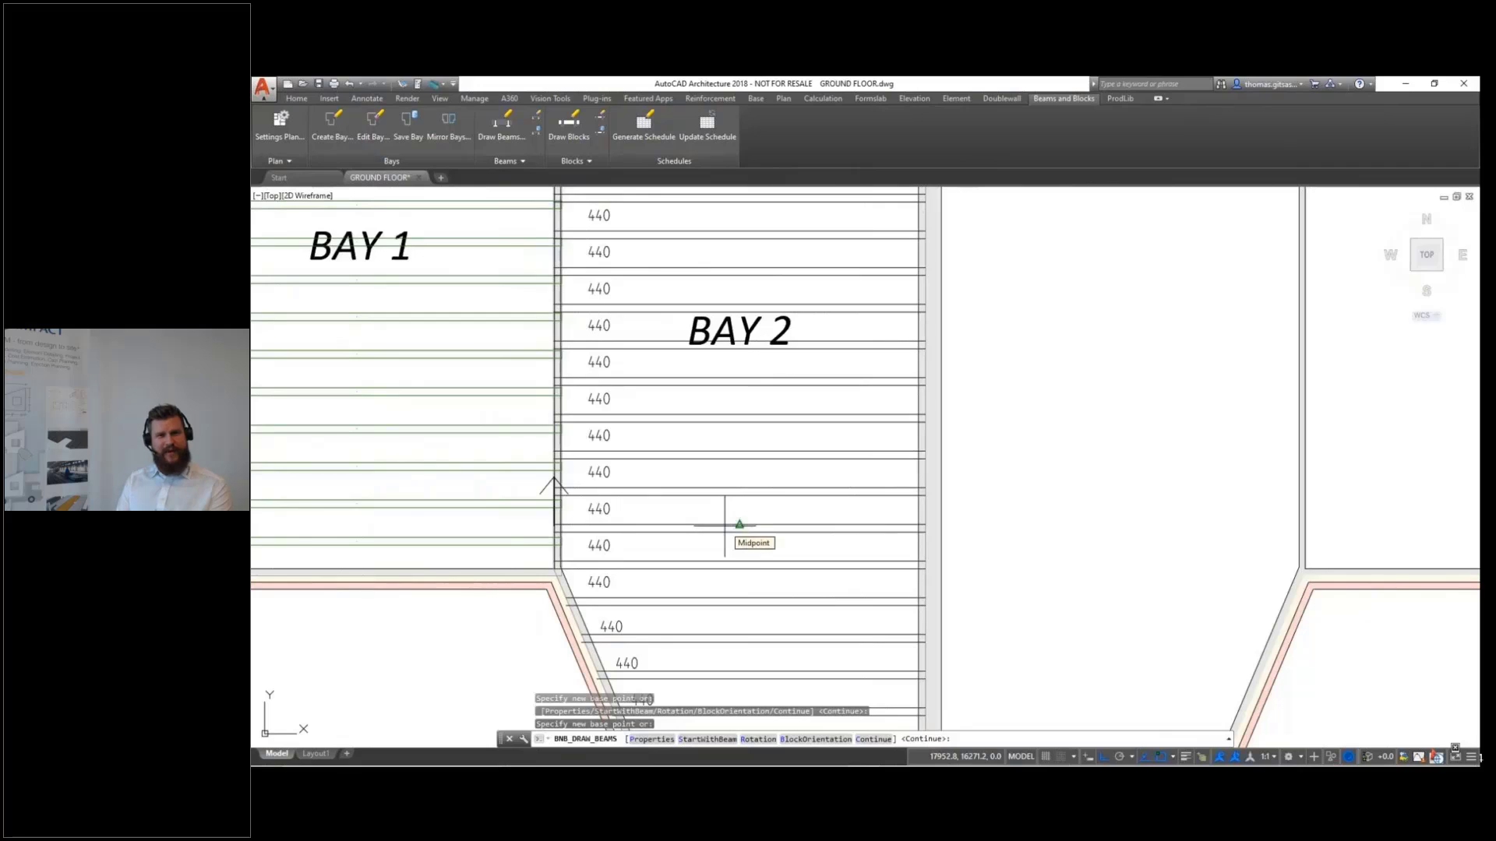
{"action": "left_click", "coordinate": [816, 739]}
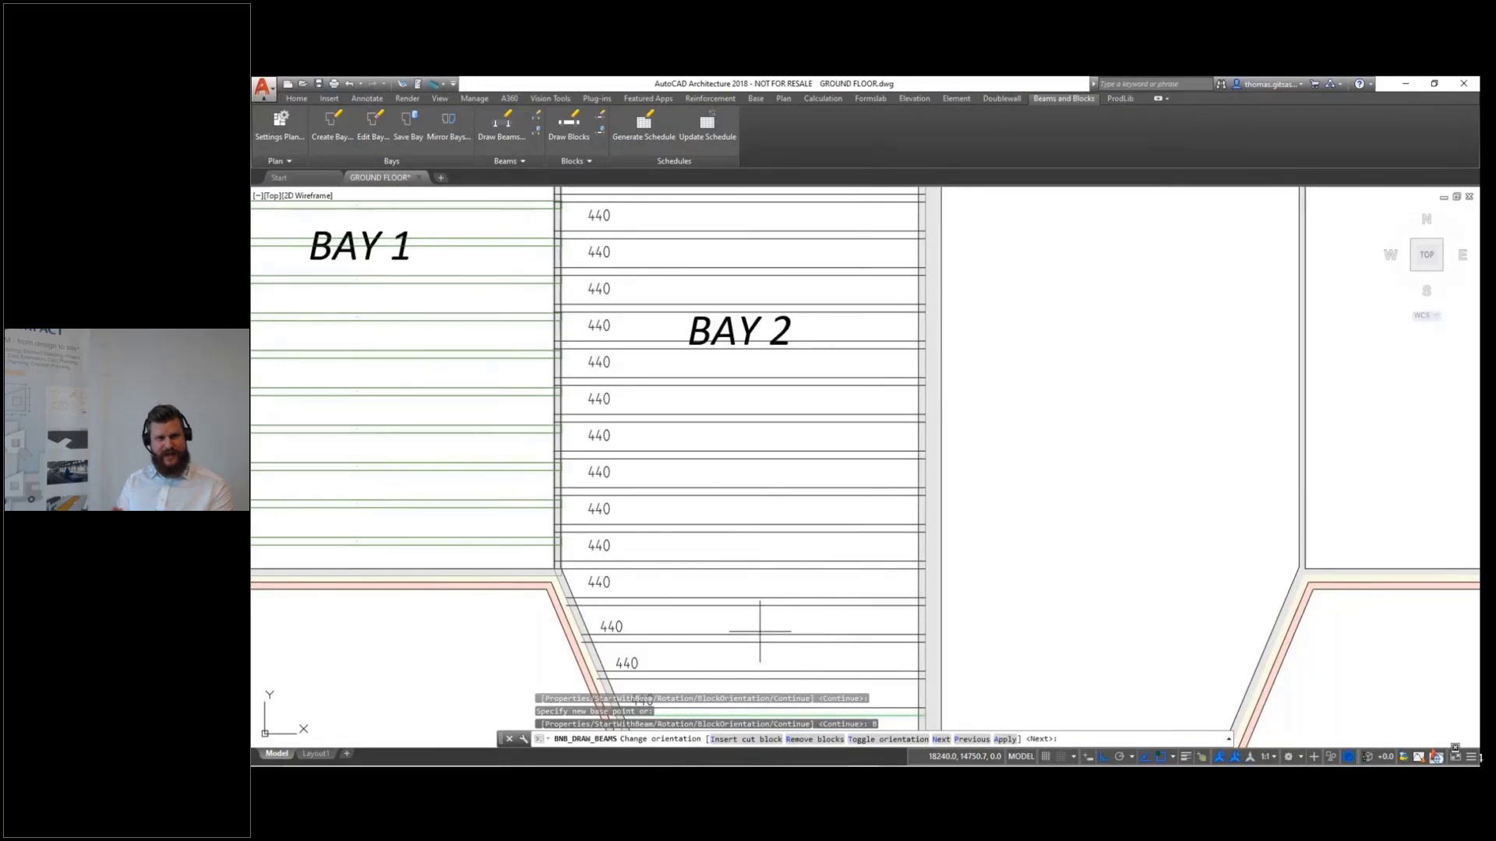
{"action": "scroll", "coordinate": [761, 623], "scroll_direction": "down", "scroll_amount": 2}
{"action": "key", "text": "Return"}
{"action": "key", "text": "Return"}
{"action": "key", "text": "Return"}
{"action": "key", "text": "Return"}
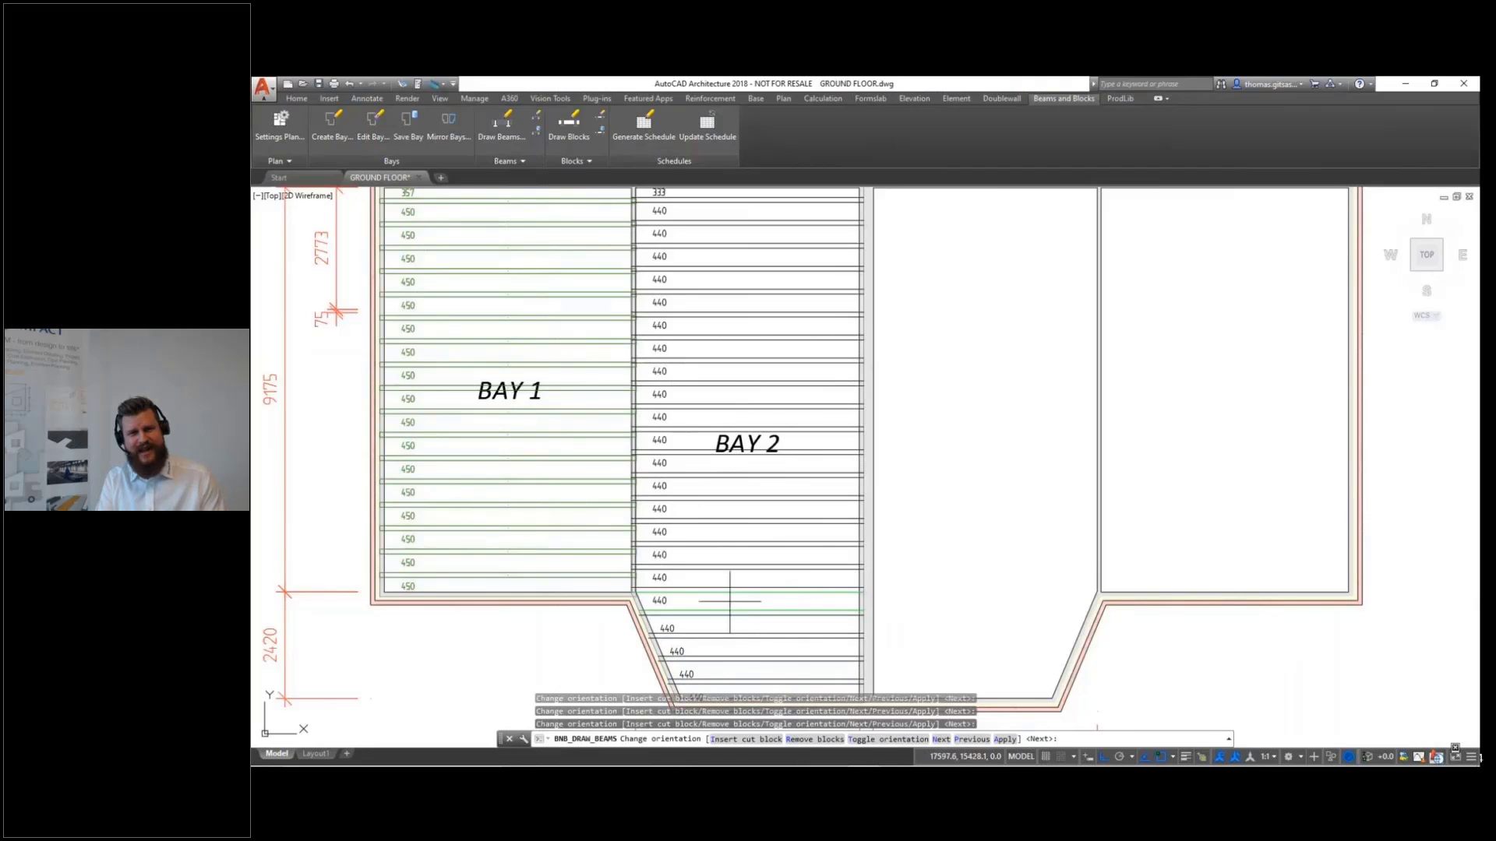
{"action": "key", "text": "Return"}
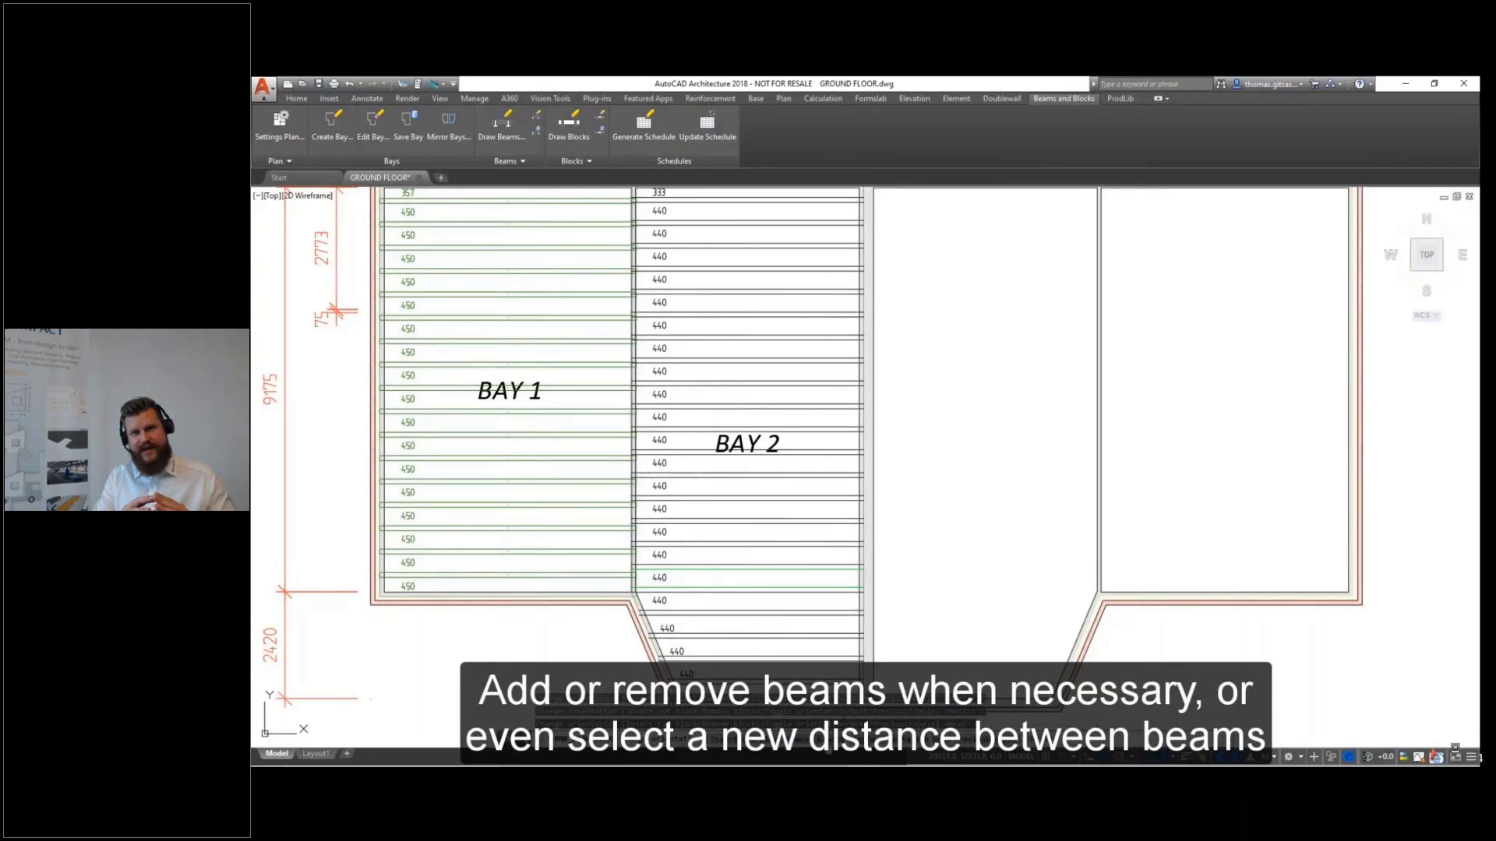
{"action": "left_click", "coordinate": [826, 742]}
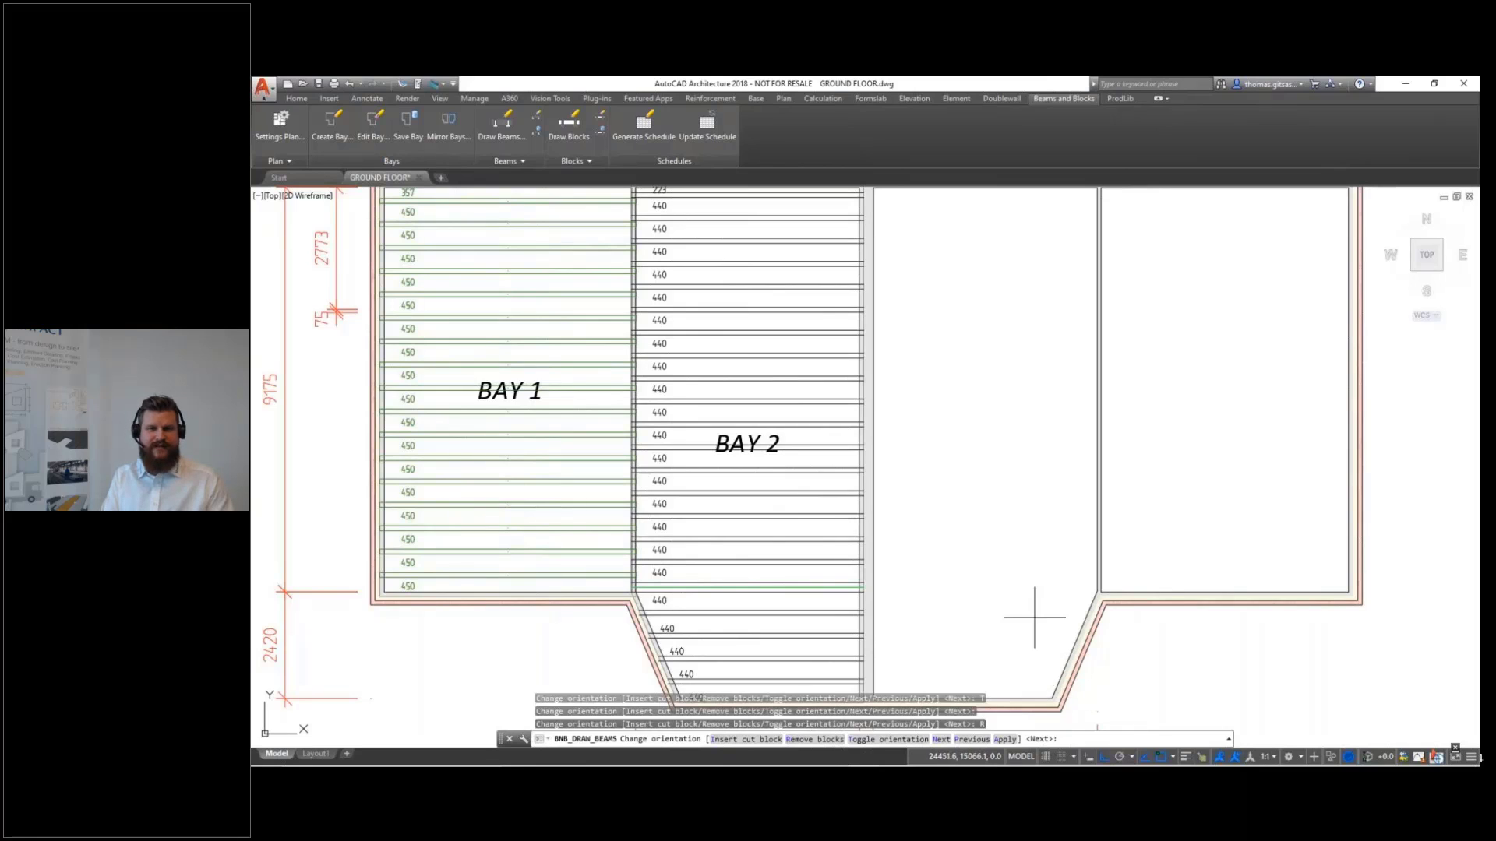
{"action": "type", "text": "a"}
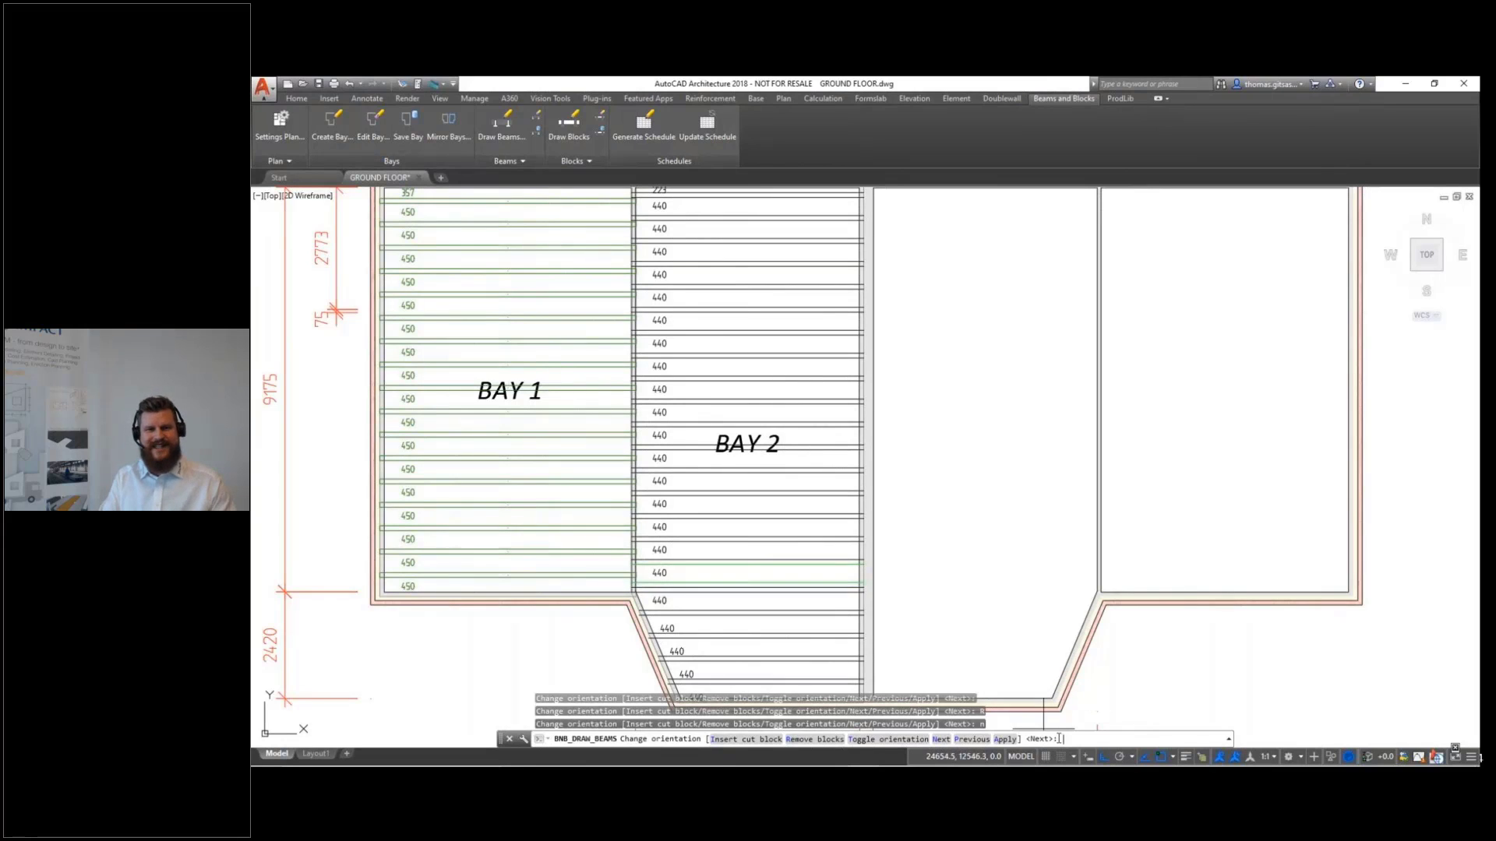
{"action": "key", "text": "Return"}
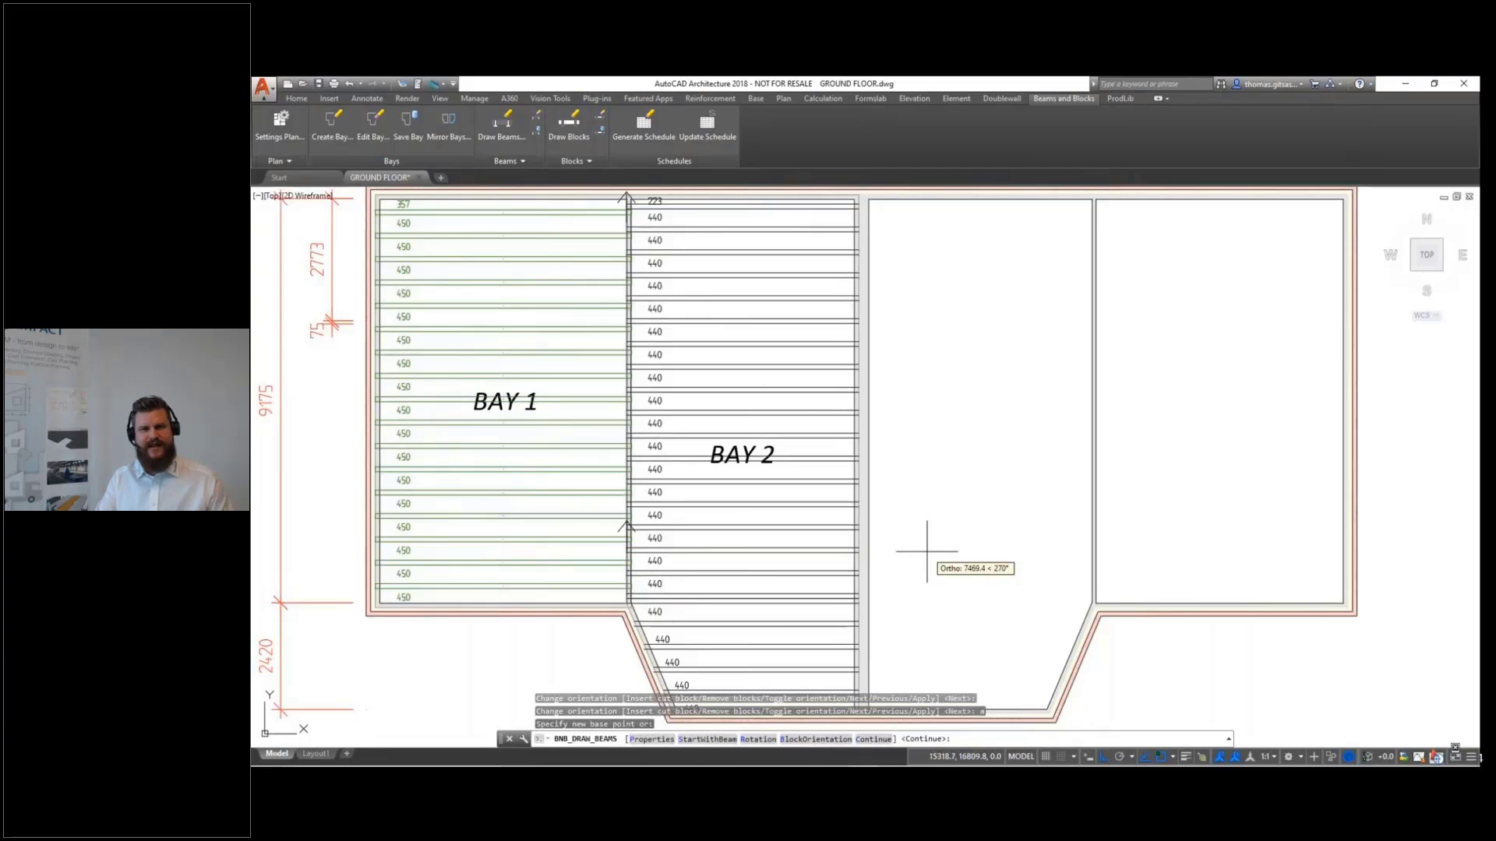
{"action": "key", "text": "Return"}
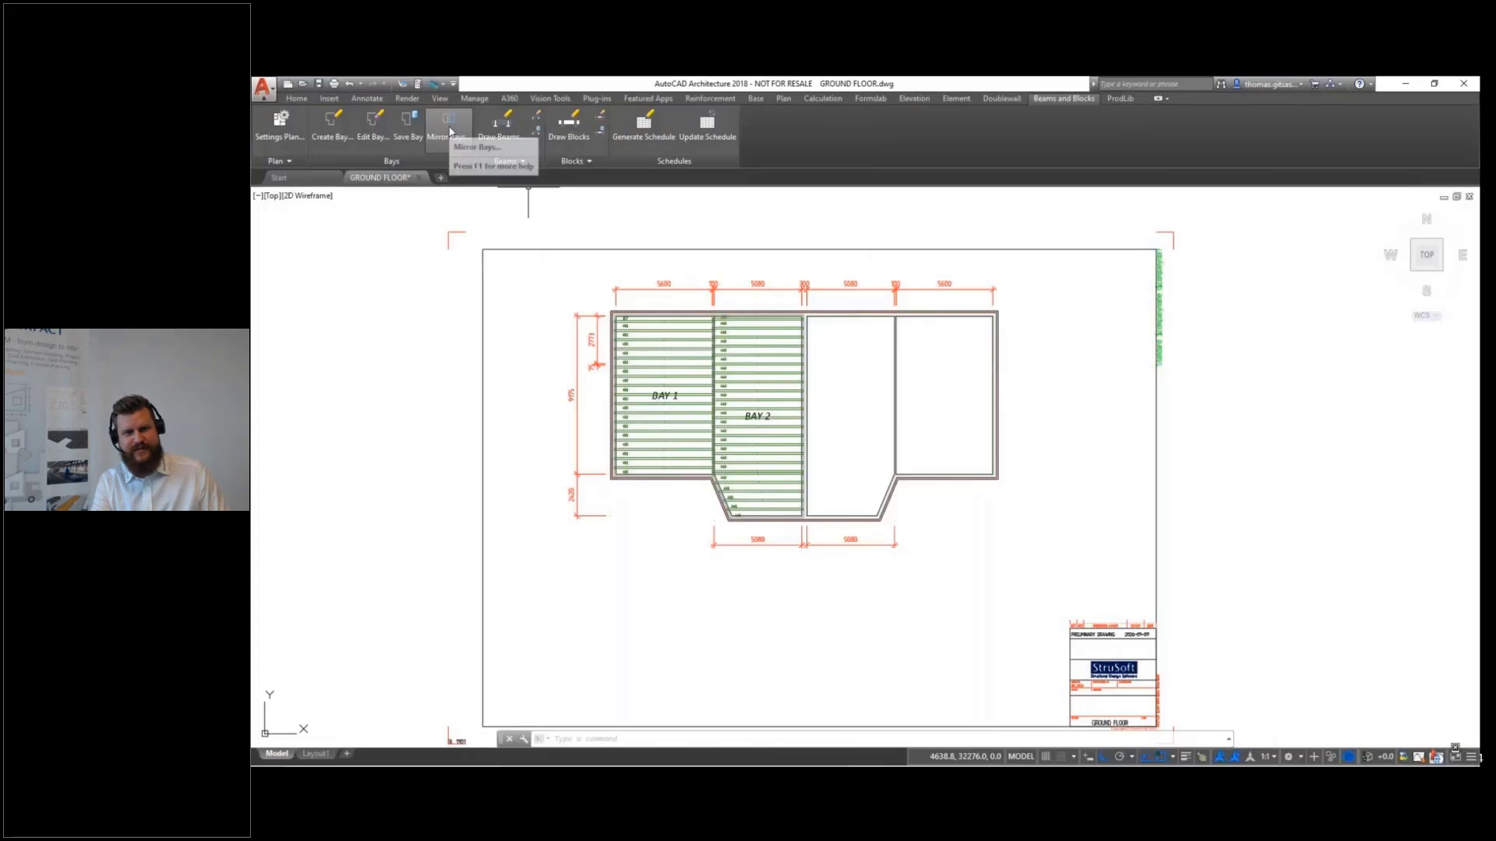
Mirror BAY 1 and BAY 2 about the midline of the central wall, accepting BAY 3 and BAY 4 as destination bays
{"action": "left_click", "coordinate": [449, 126]}
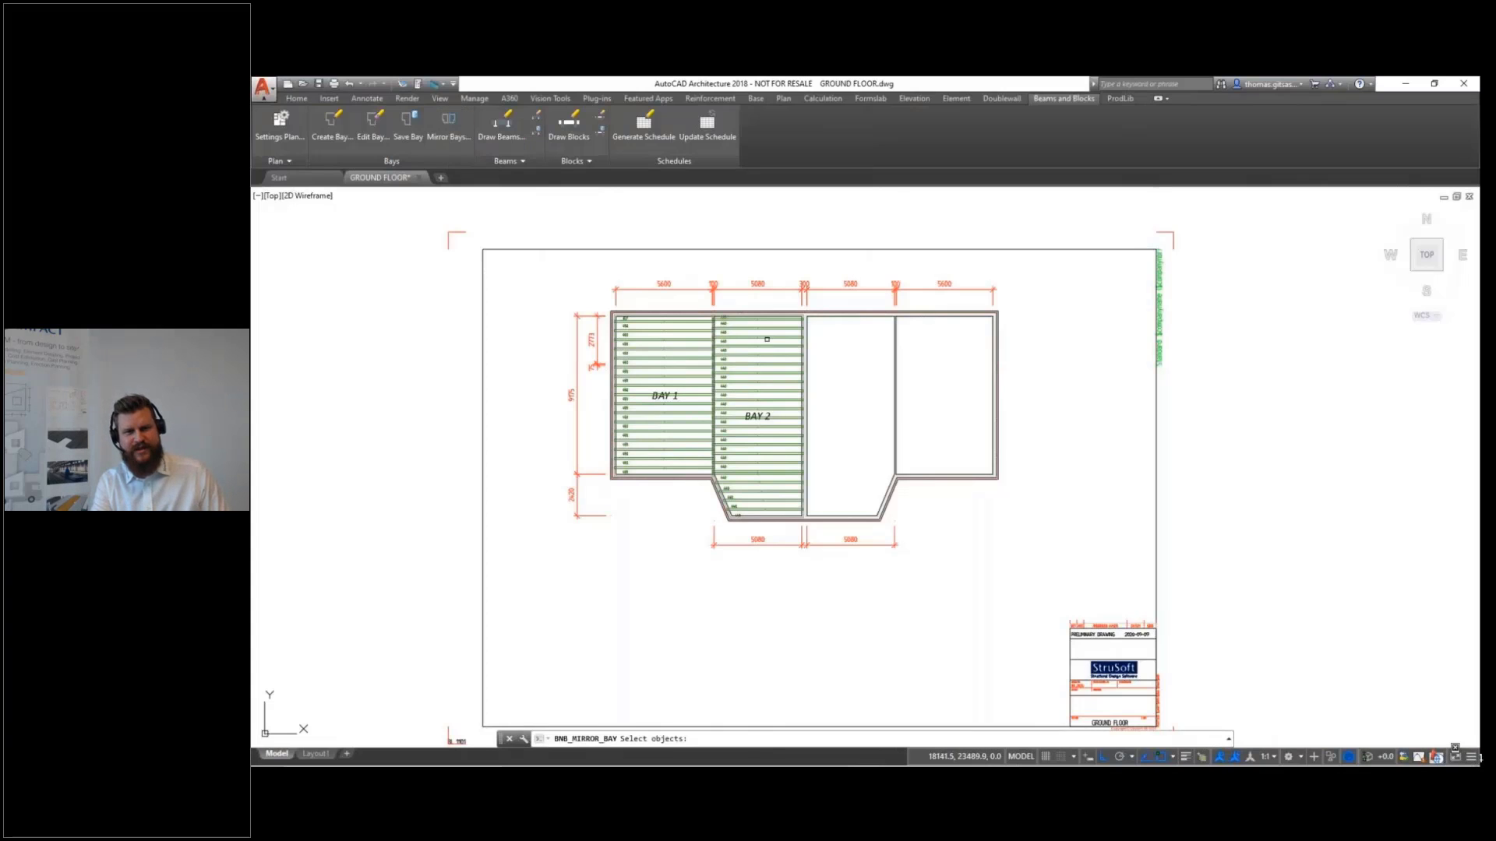
{"action": "left_click", "coordinate": [760, 413]}
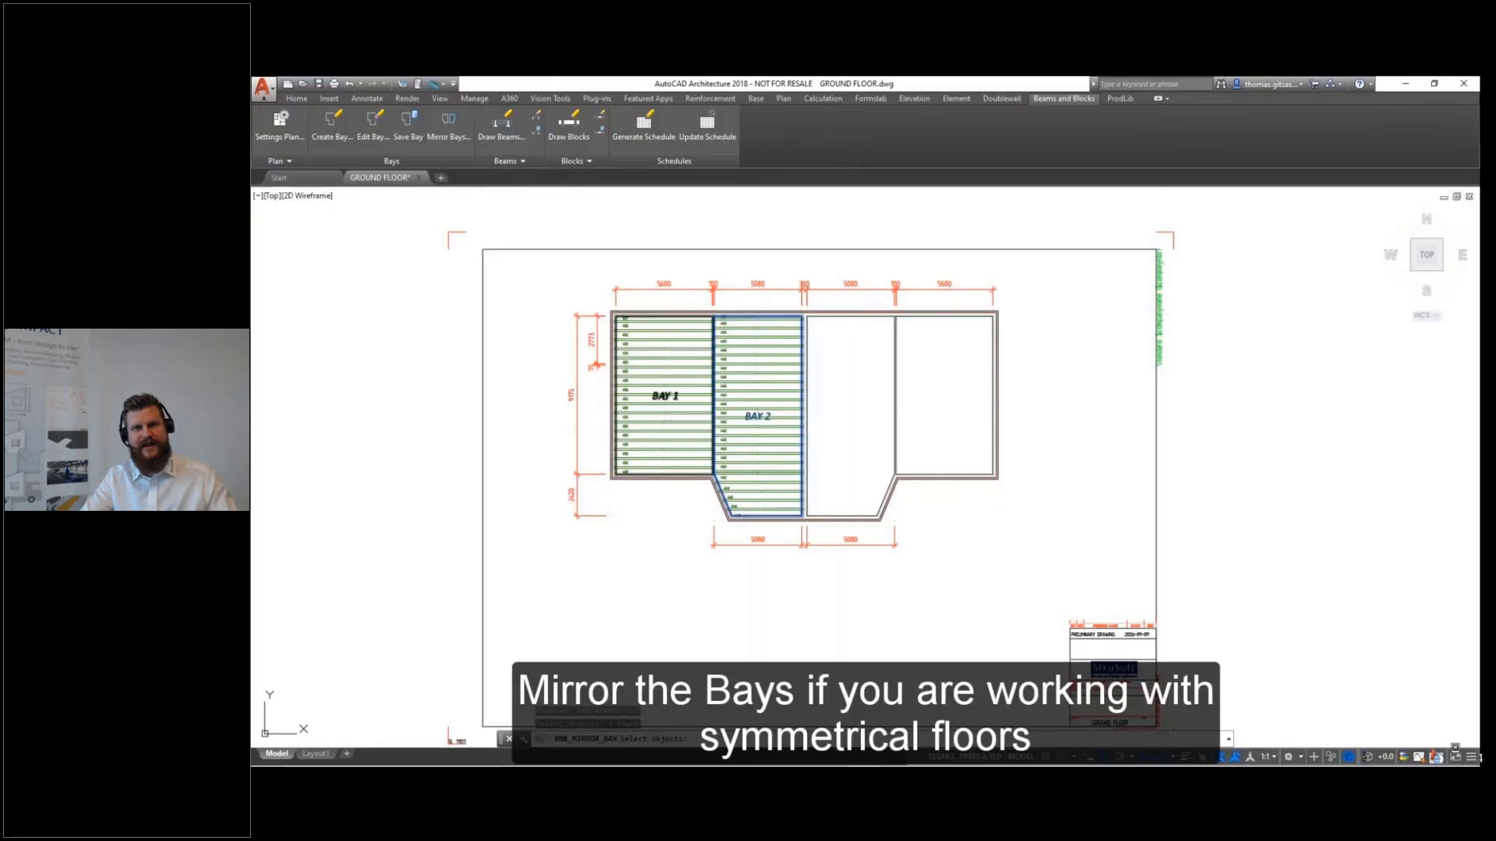
{"action": "left_click", "coordinate": [666, 398]}
{"action": "key", "text": "Return"}
{"action": "scroll", "coordinate": [804, 536], "scroll_direction": "up", "scroll_amount": 8}
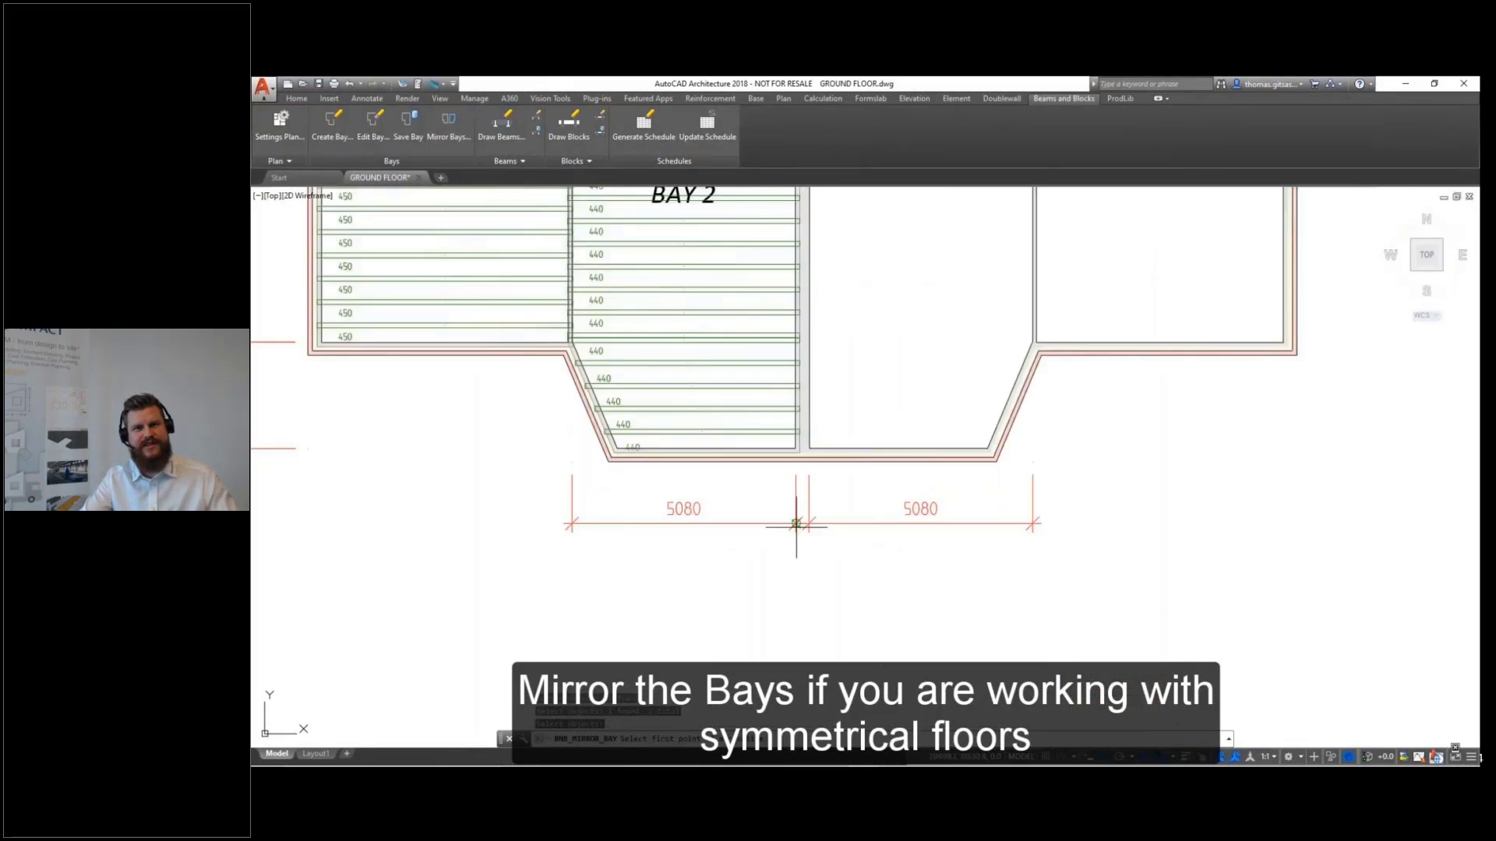
{"action": "left_click", "coordinate": [805, 452]}
{"action": "left_click", "coordinate": [804, 515]}
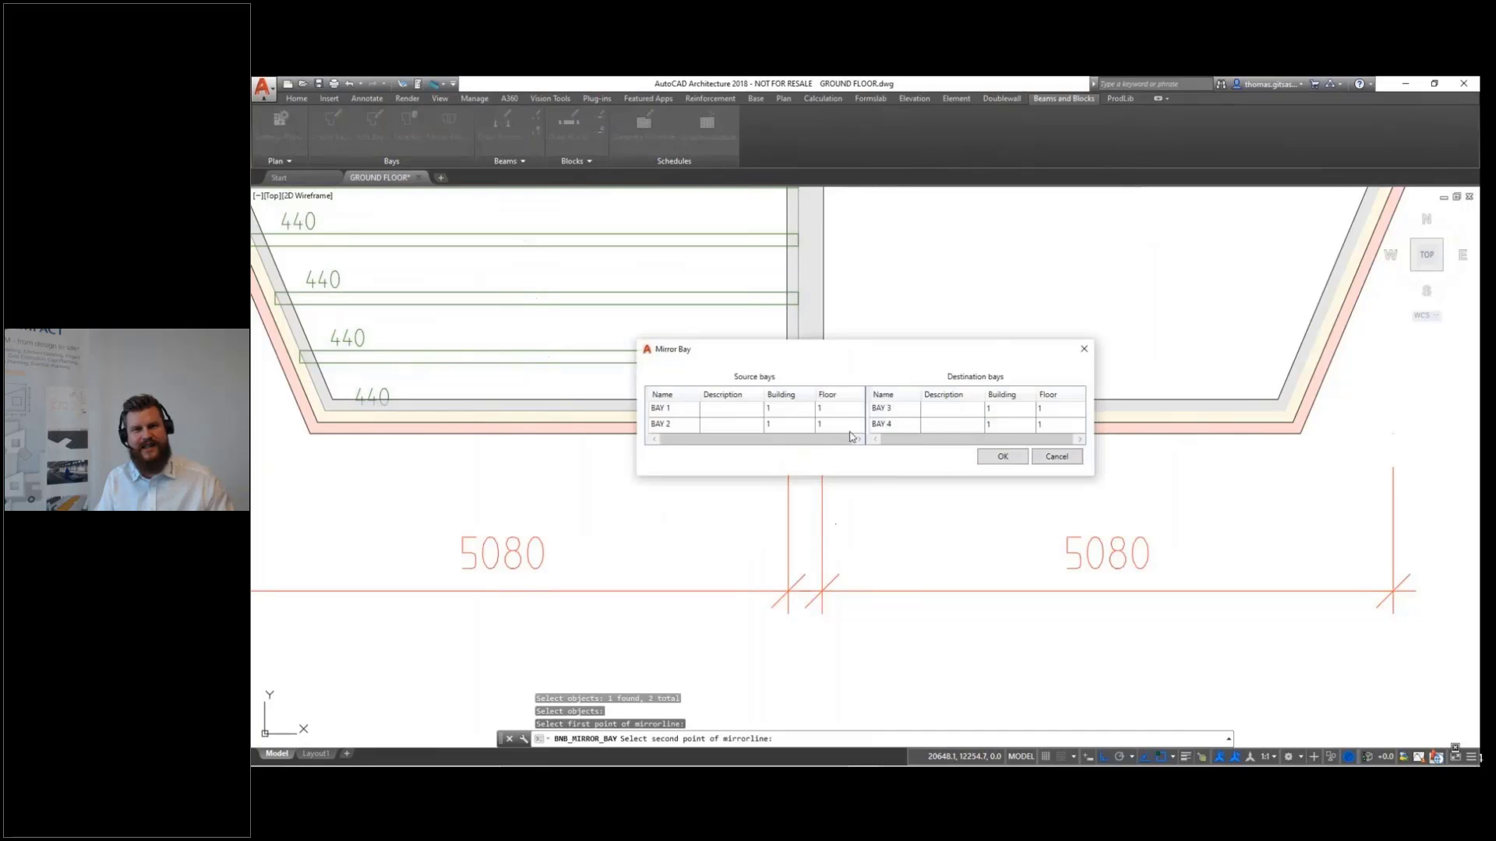
{"action": "left_click", "coordinate": [1006, 458]}
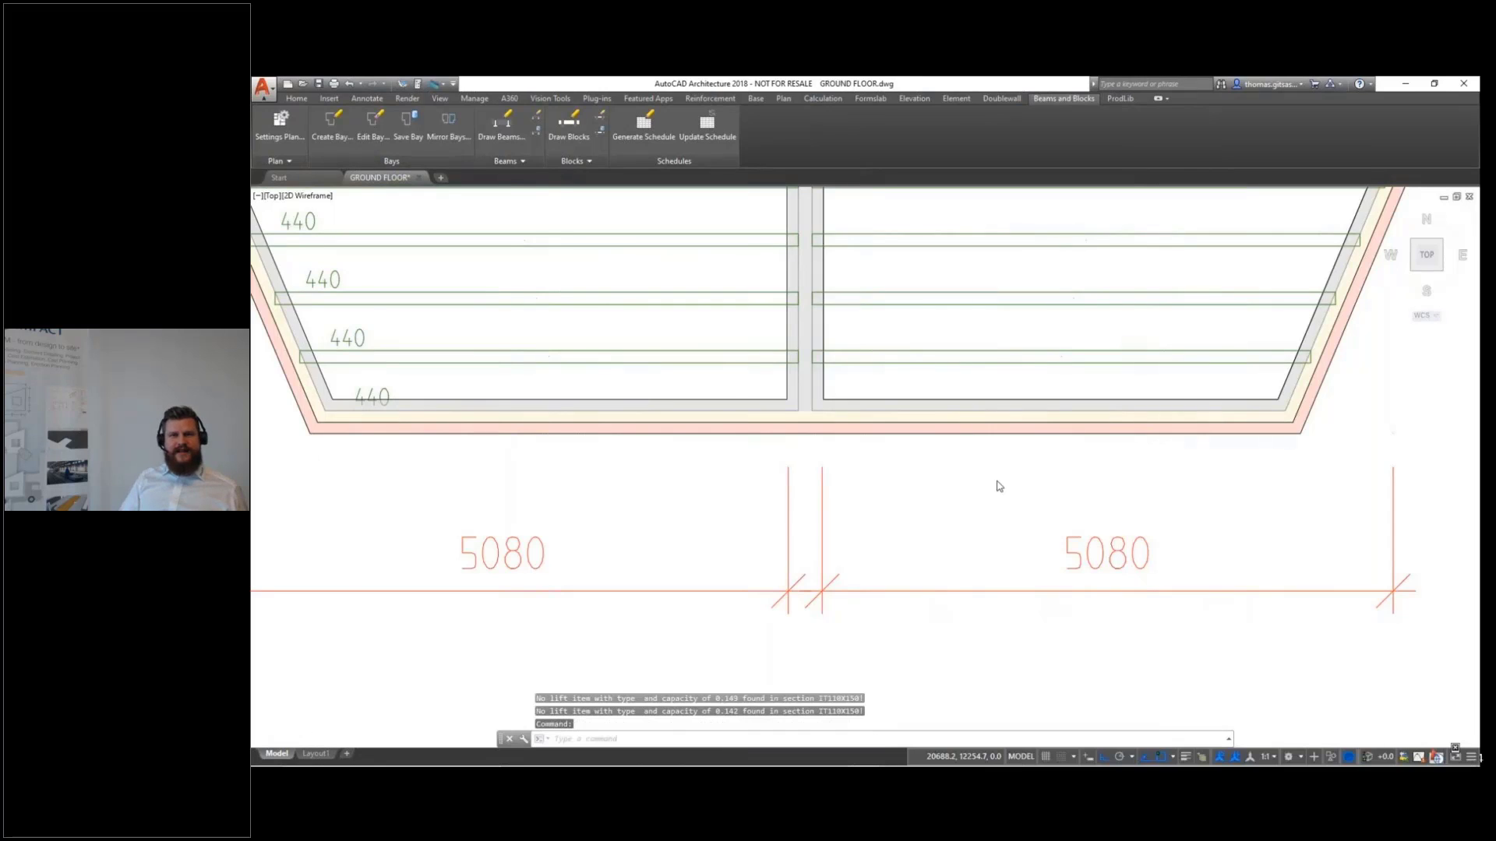
Draw blocks between the beams in BAY 1, BAY 2, BAY 3 and BAY 4
{"action": "scroll", "coordinate": [1000, 486], "scroll_direction": "down", "scroll_amount": 6}
{"action": "mouse_move", "coordinate": [989, 424]}
{"action": "middle_mouse_down"}
{"action": "mouse_move", "coordinate": [940, 561]}
{"action": "mouse_move", "coordinate": [884, 562]}
{"action": "middle_mouse_up"}
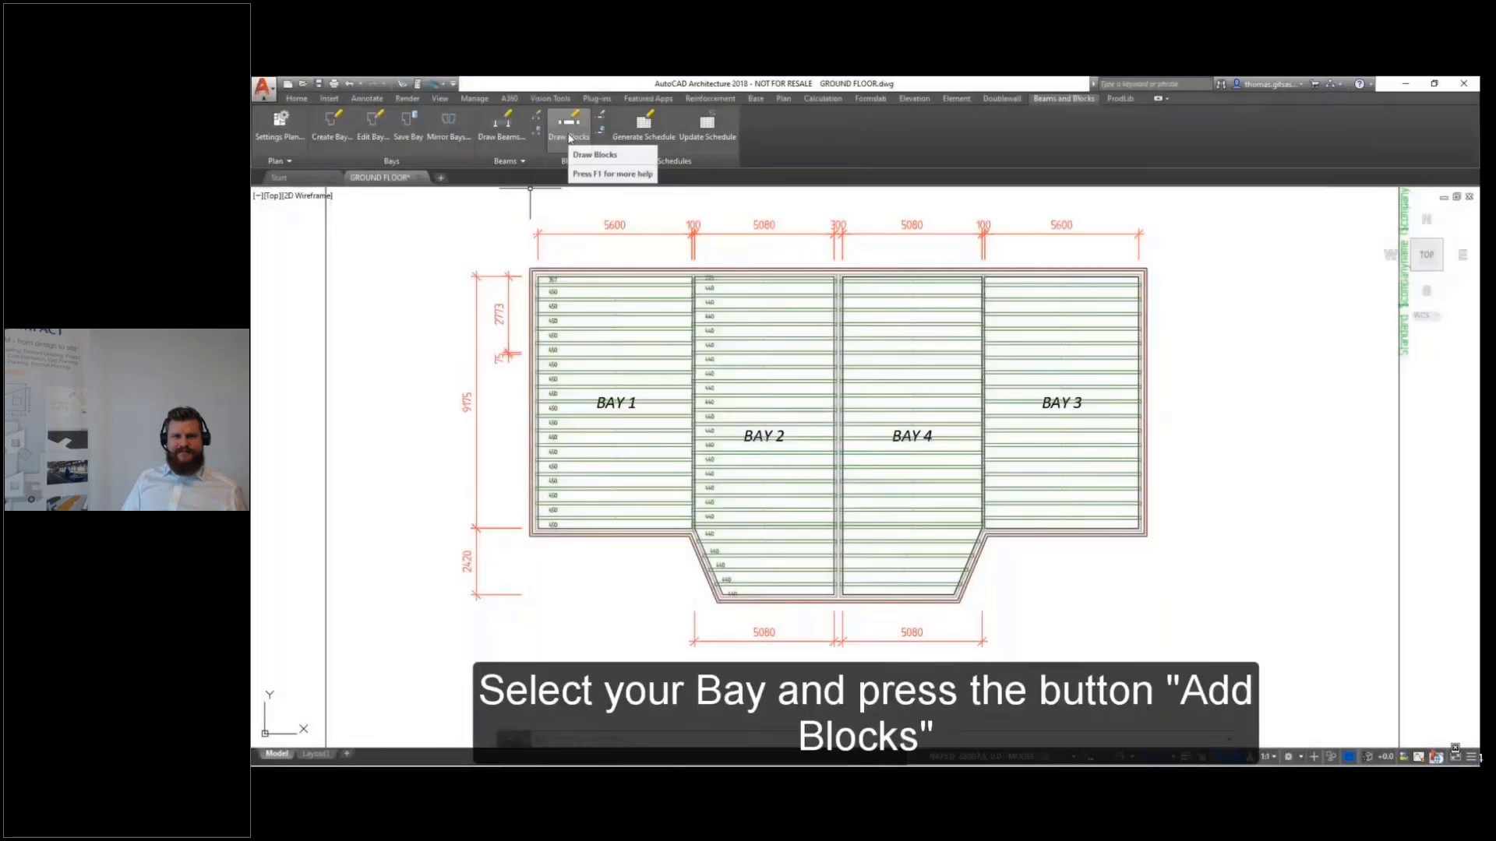
{"action": "left_click", "coordinate": [570, 138]}
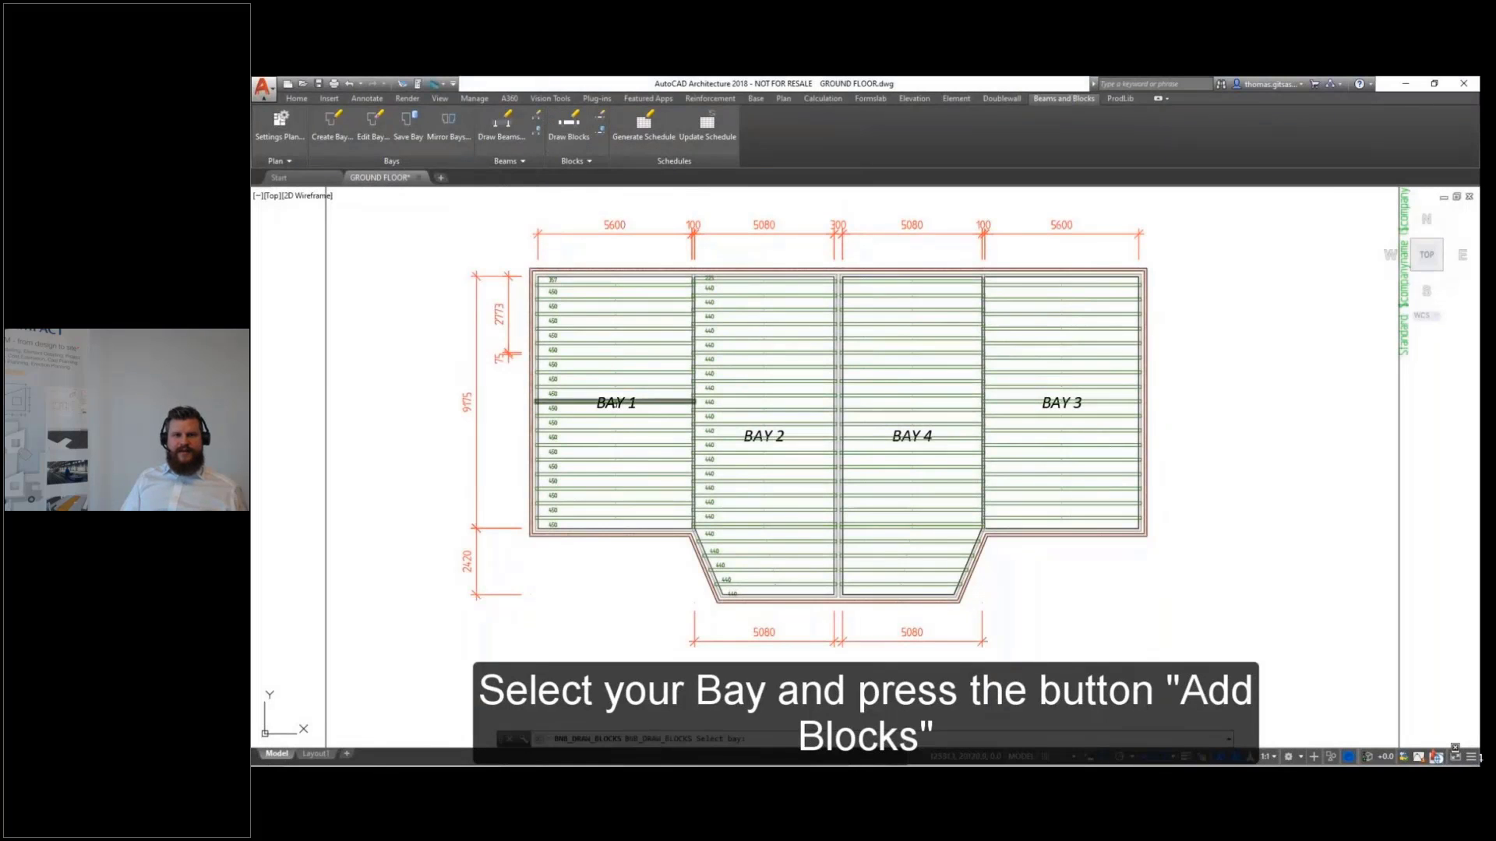
{"action": "left_click", "coordinate": [634, 398]}
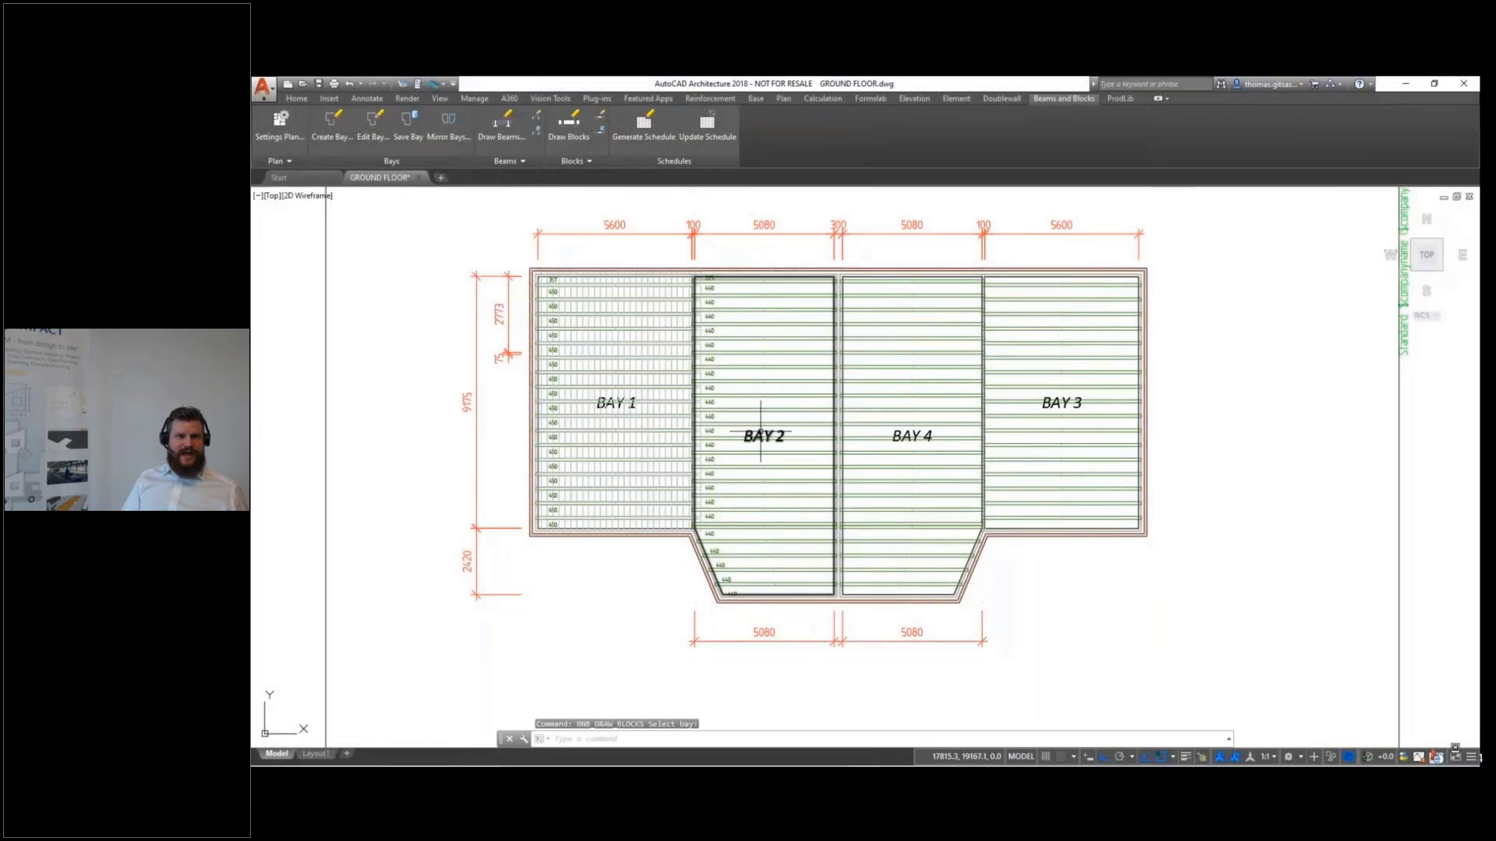
{"action": "left_click", "coordinate": [564, 128]}
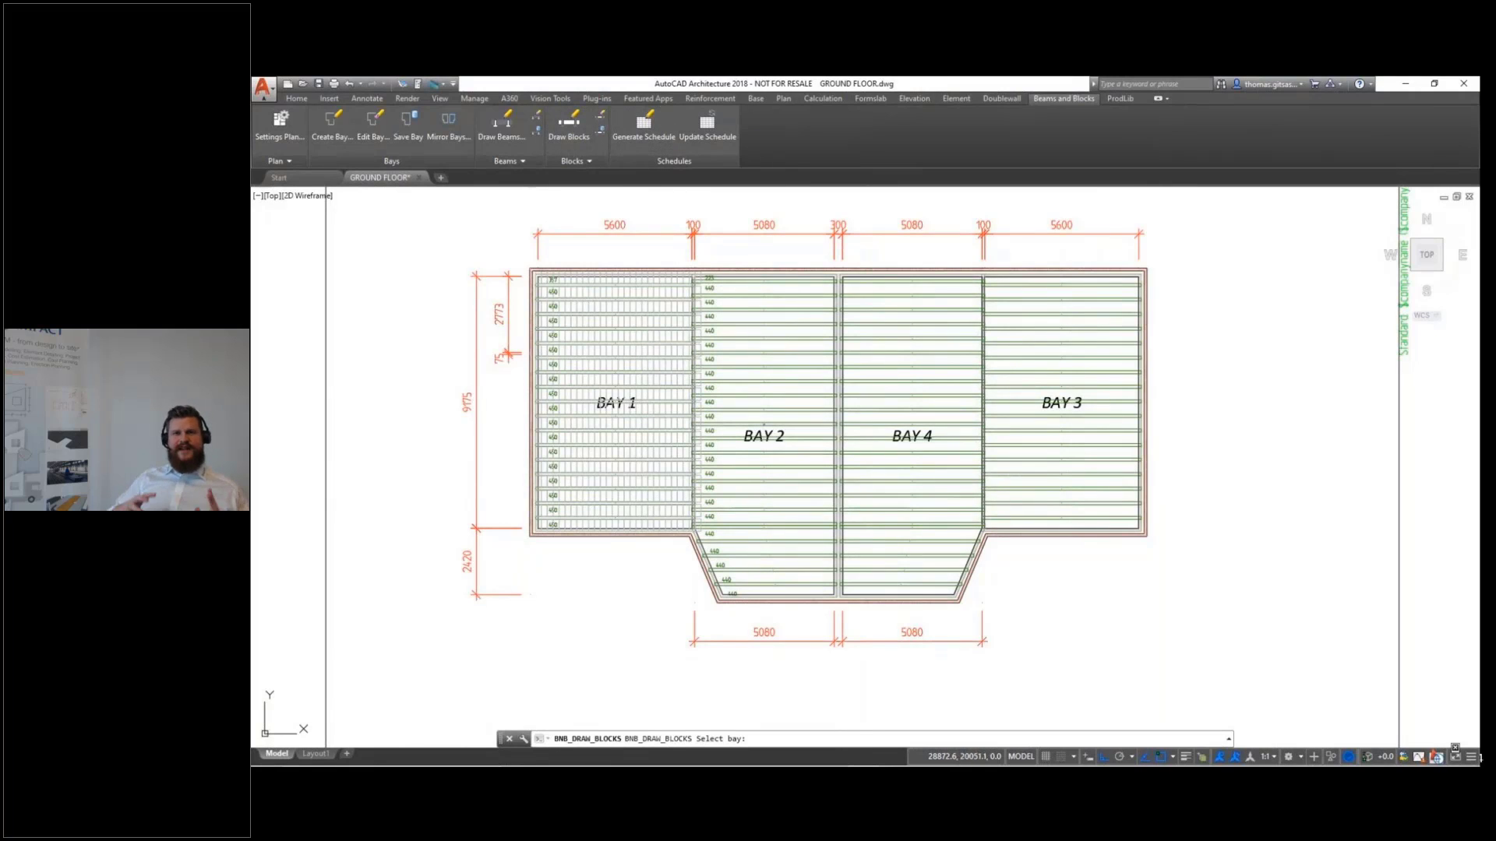
{"action": "left_click", "coordinate": [1059, 405]}
{"action": "left_click", "coordinate": [566, 134]}
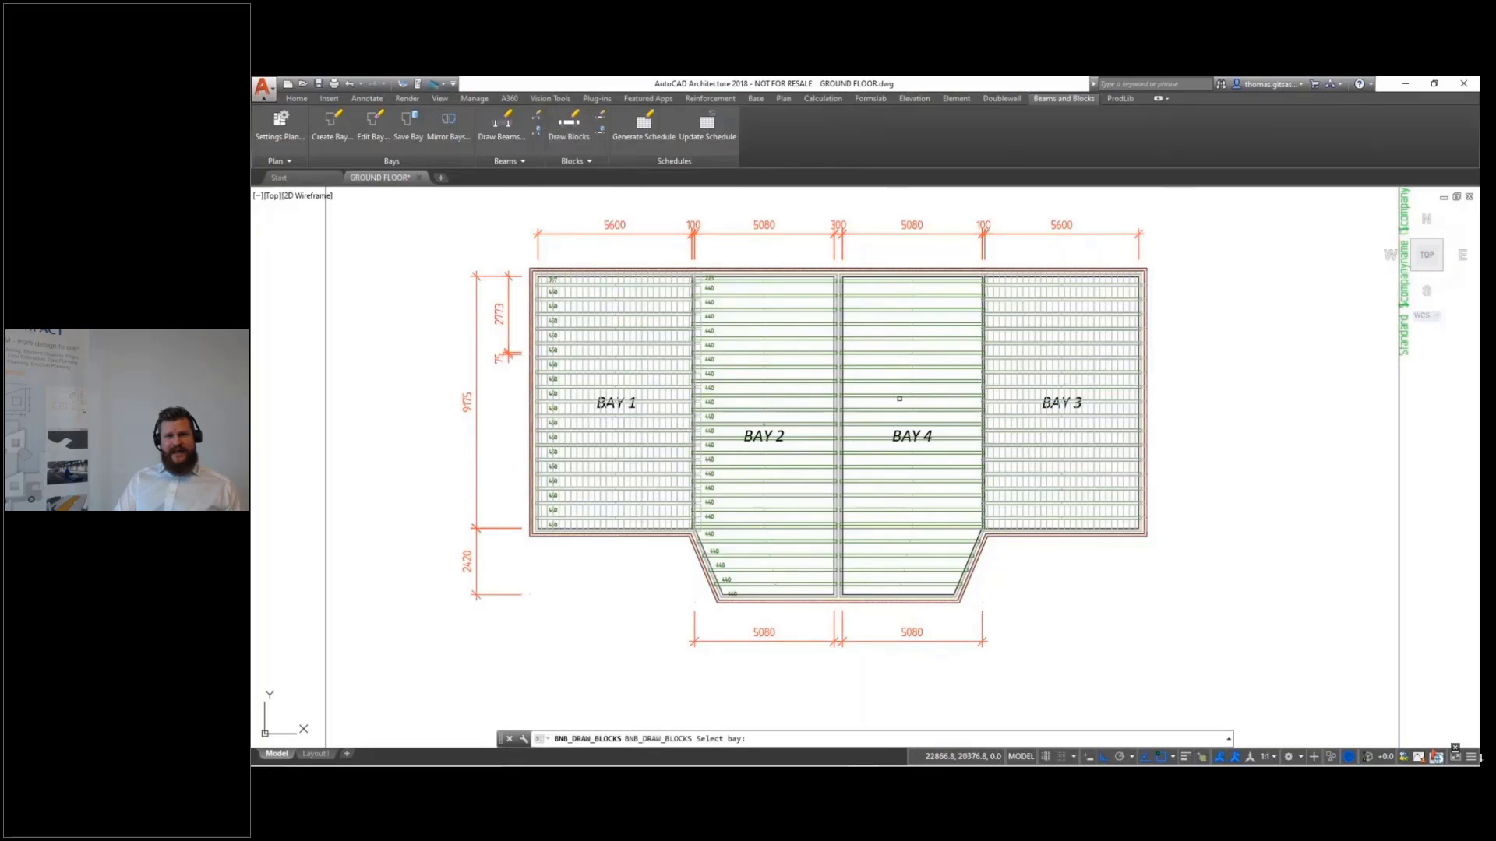
{"action": "left_click", "coordinate": [902, 436]}
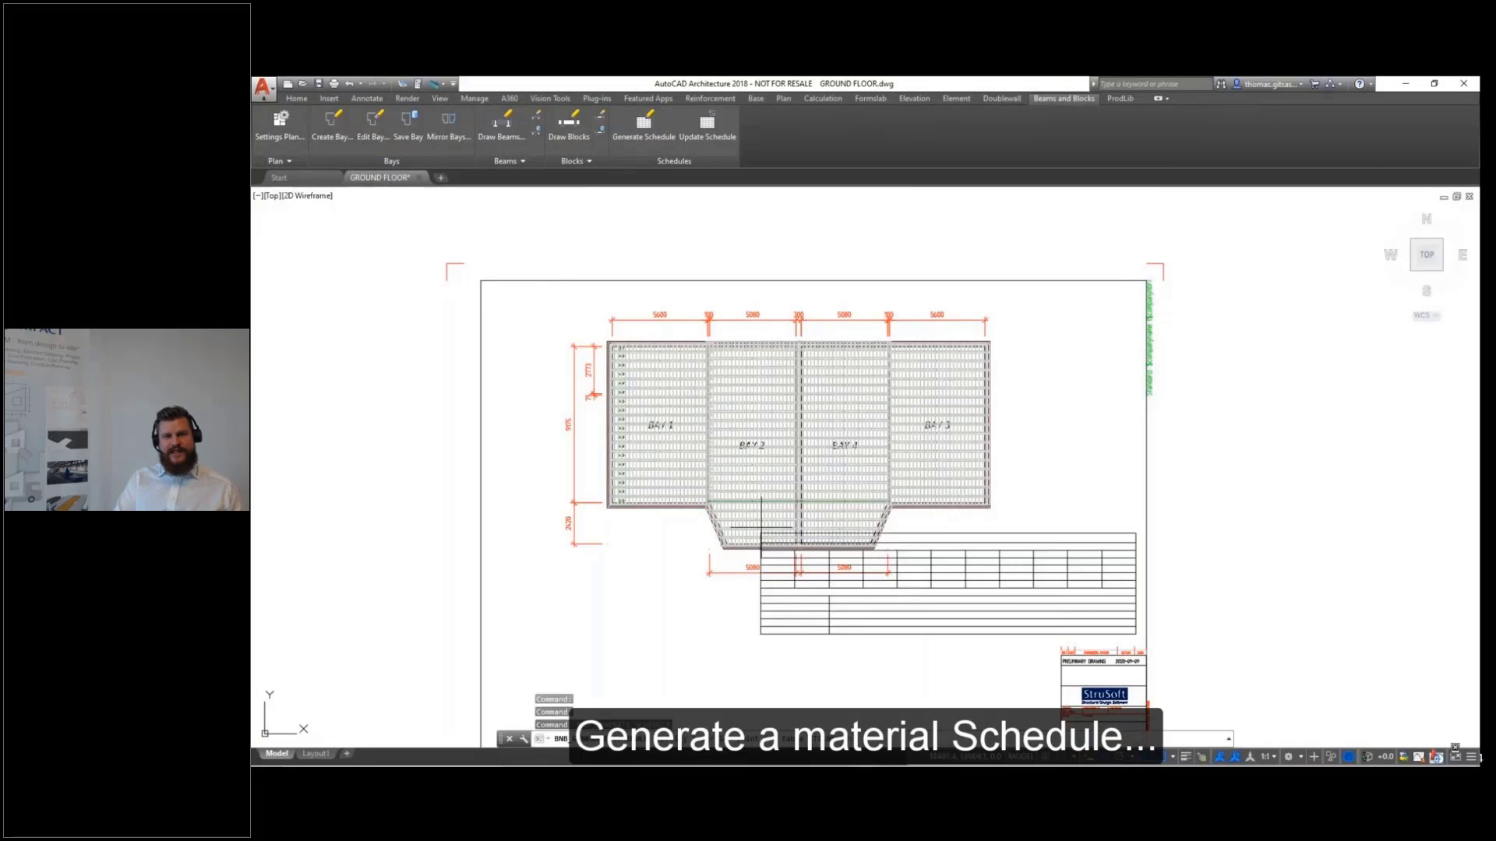
Place the generated bay schedule in the empty area below the floor plan
{"action": "middle_click_drag", "start_coordinate": [618, 619], "coordinate": [611, 530]}
{"action": "scroll", "coordinate": [600, 528], "scroll_direction": "up", "scroll_amount": 2}
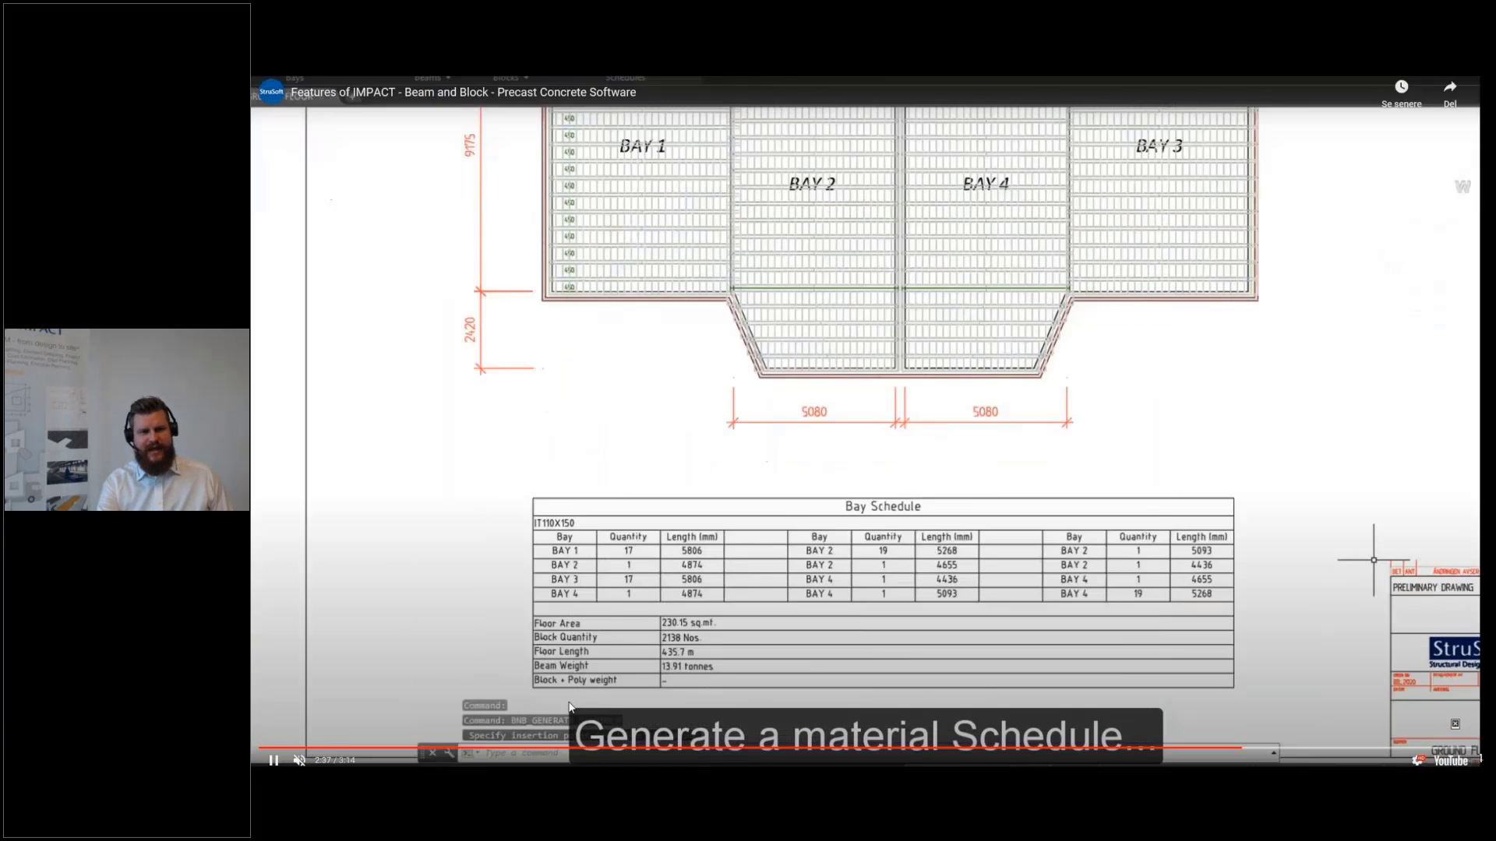
{"action": "left_click", "coordinate": [274, 760]}
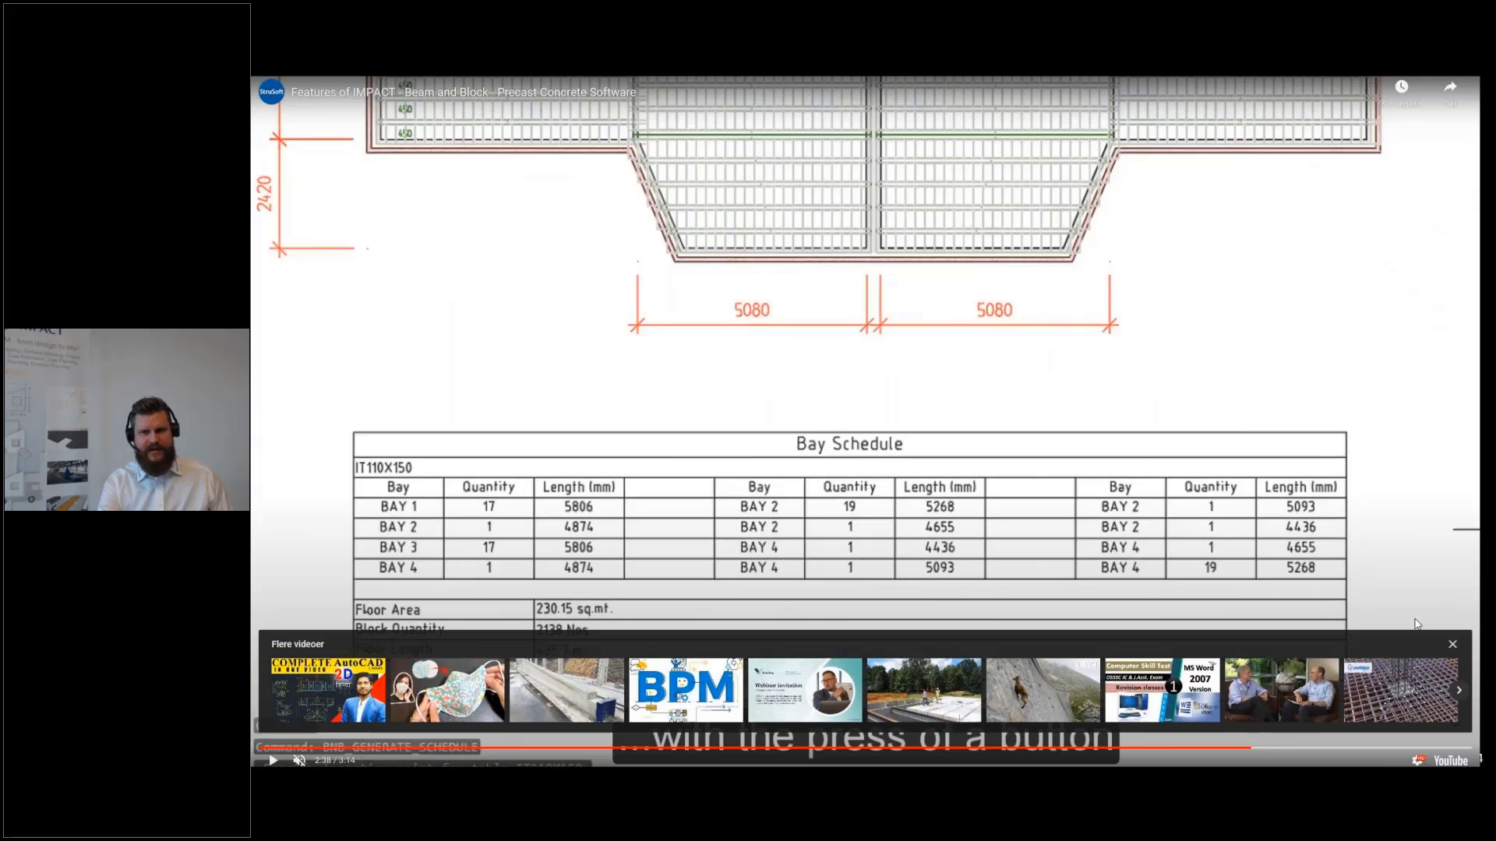
{"action": "left_click", "coordinate": [1452, 645]}
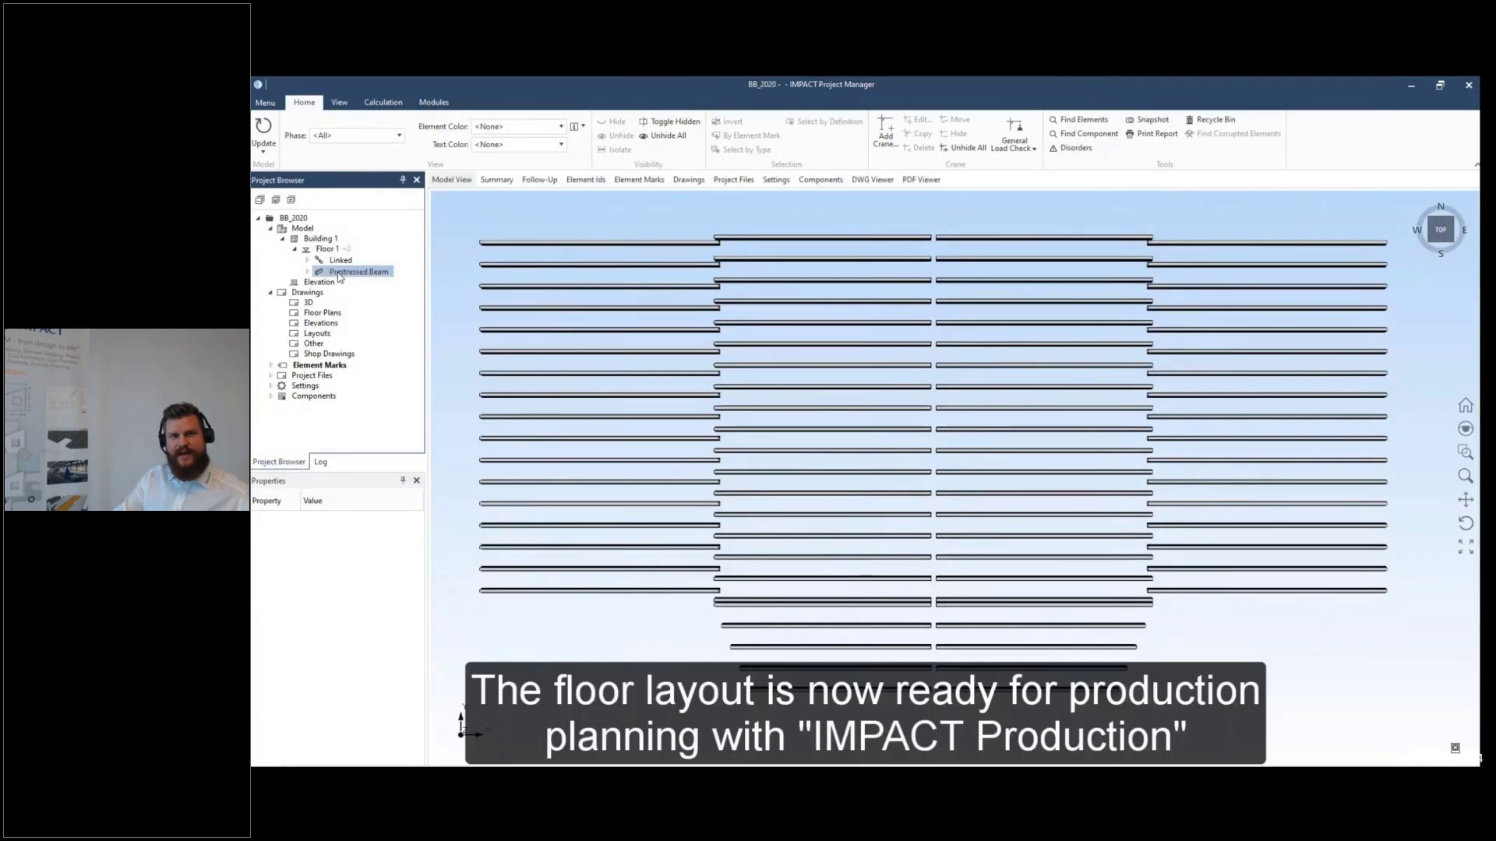
In IMPACT Project Manager, display the Linked elements, then the whole of Floor 1, and examine the floor model in 3D
{"action": "left_click", "coordinate": [338, 260]}
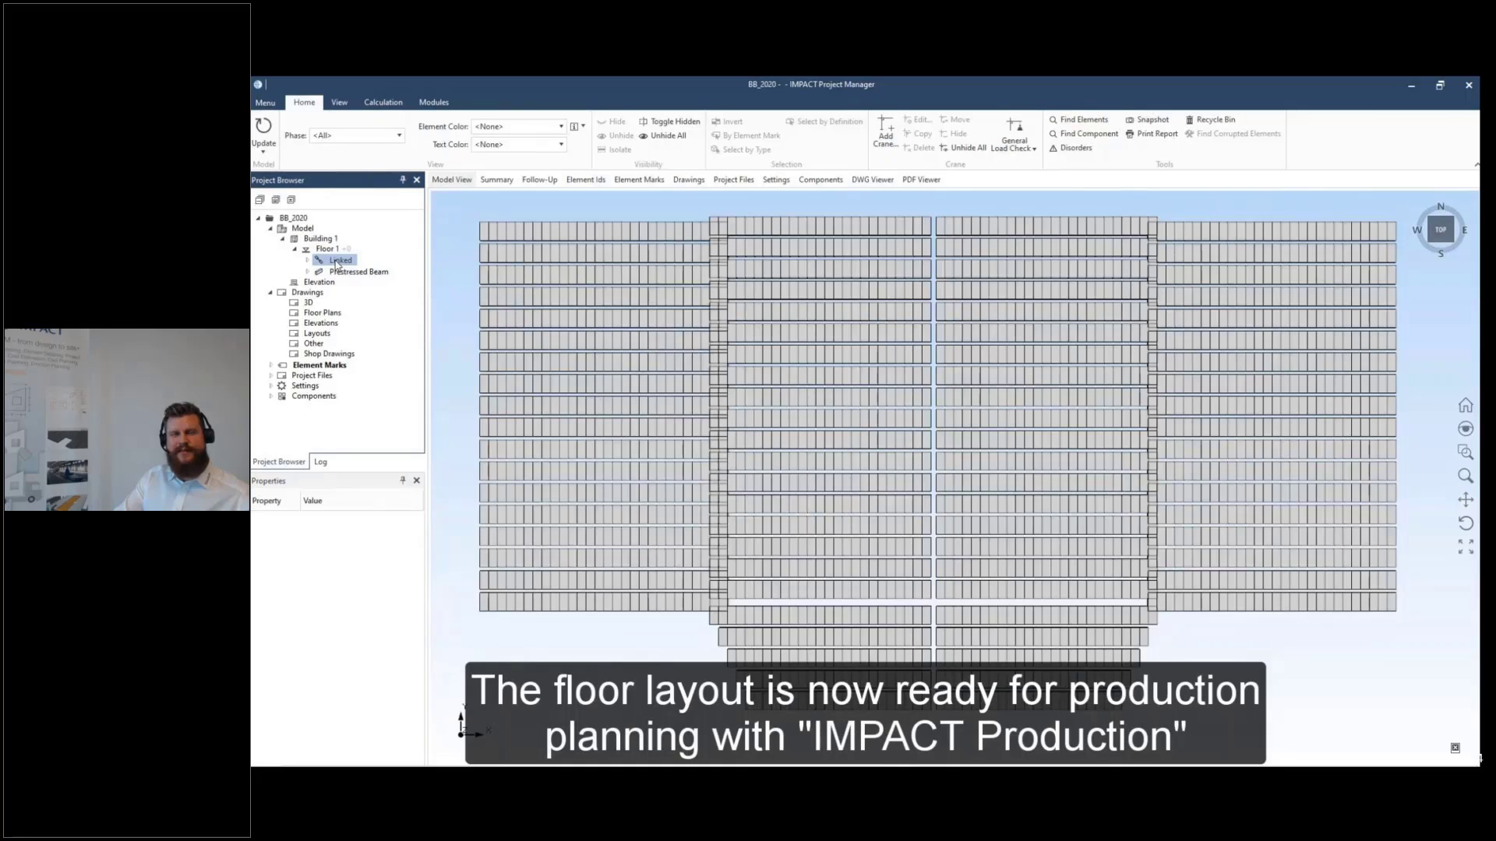
{"action": "left_click", "coordinate": [333, 250]}
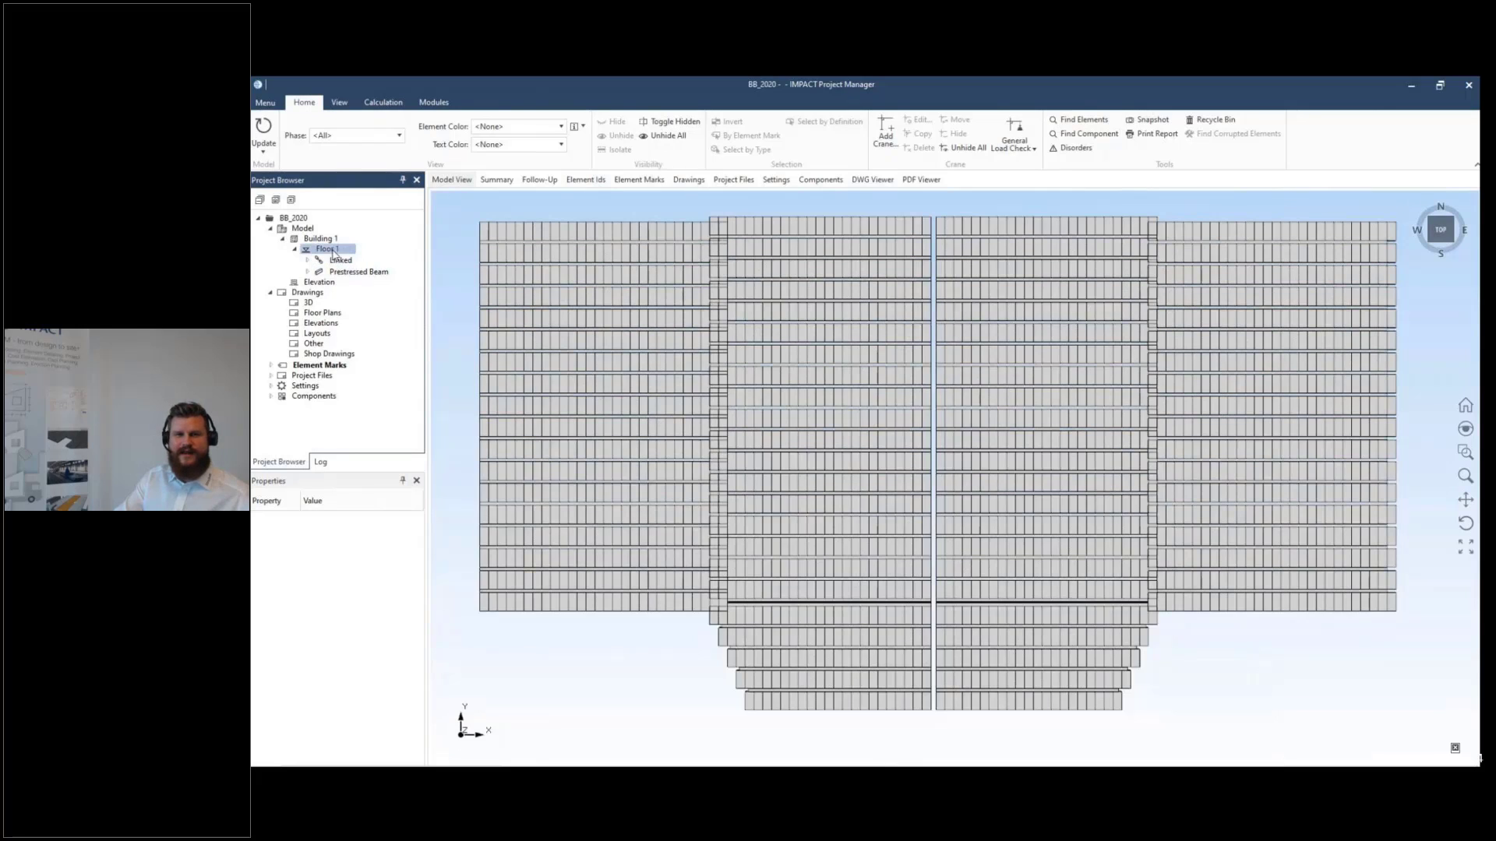
{"action": "middle_click_drag", "start_coordinate": [888, 627], "coordinate": [929, 542]}
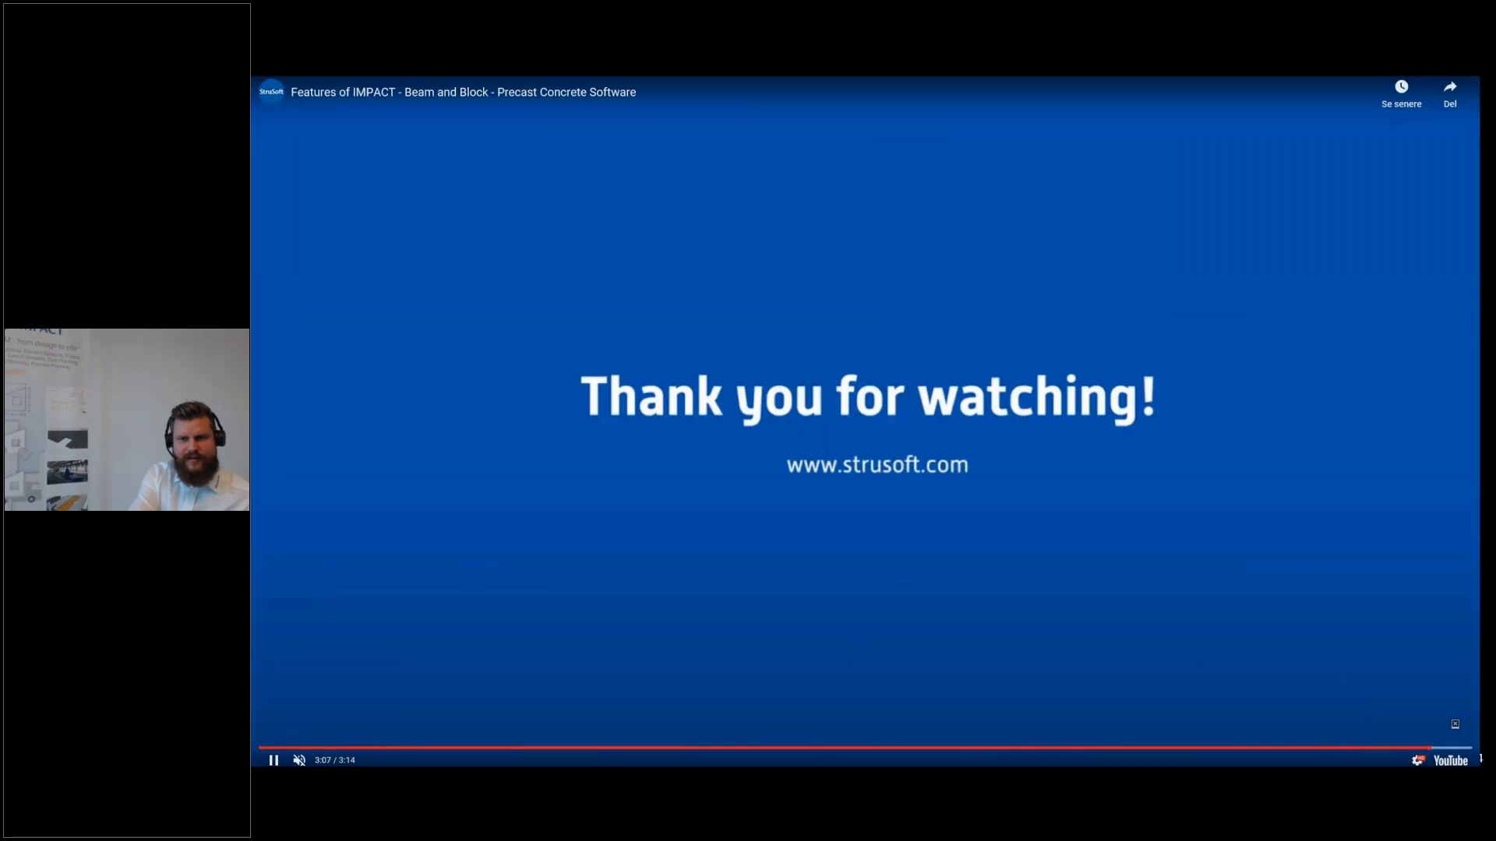
{"action": "left_click", "coordinate": [1402, 748]}
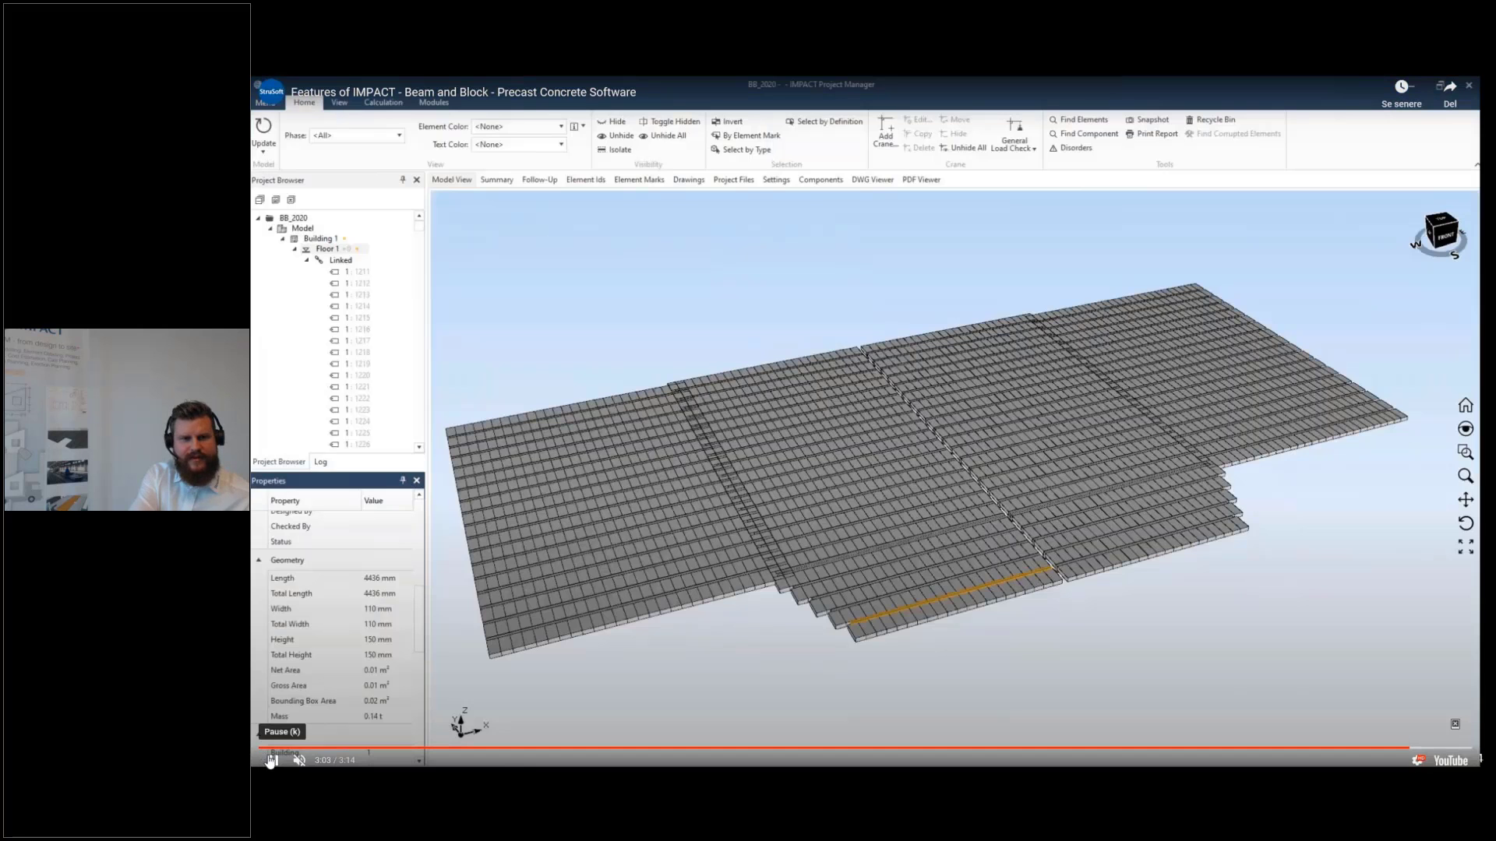
{"action": "left_click", "coordinate": [270, 760]}
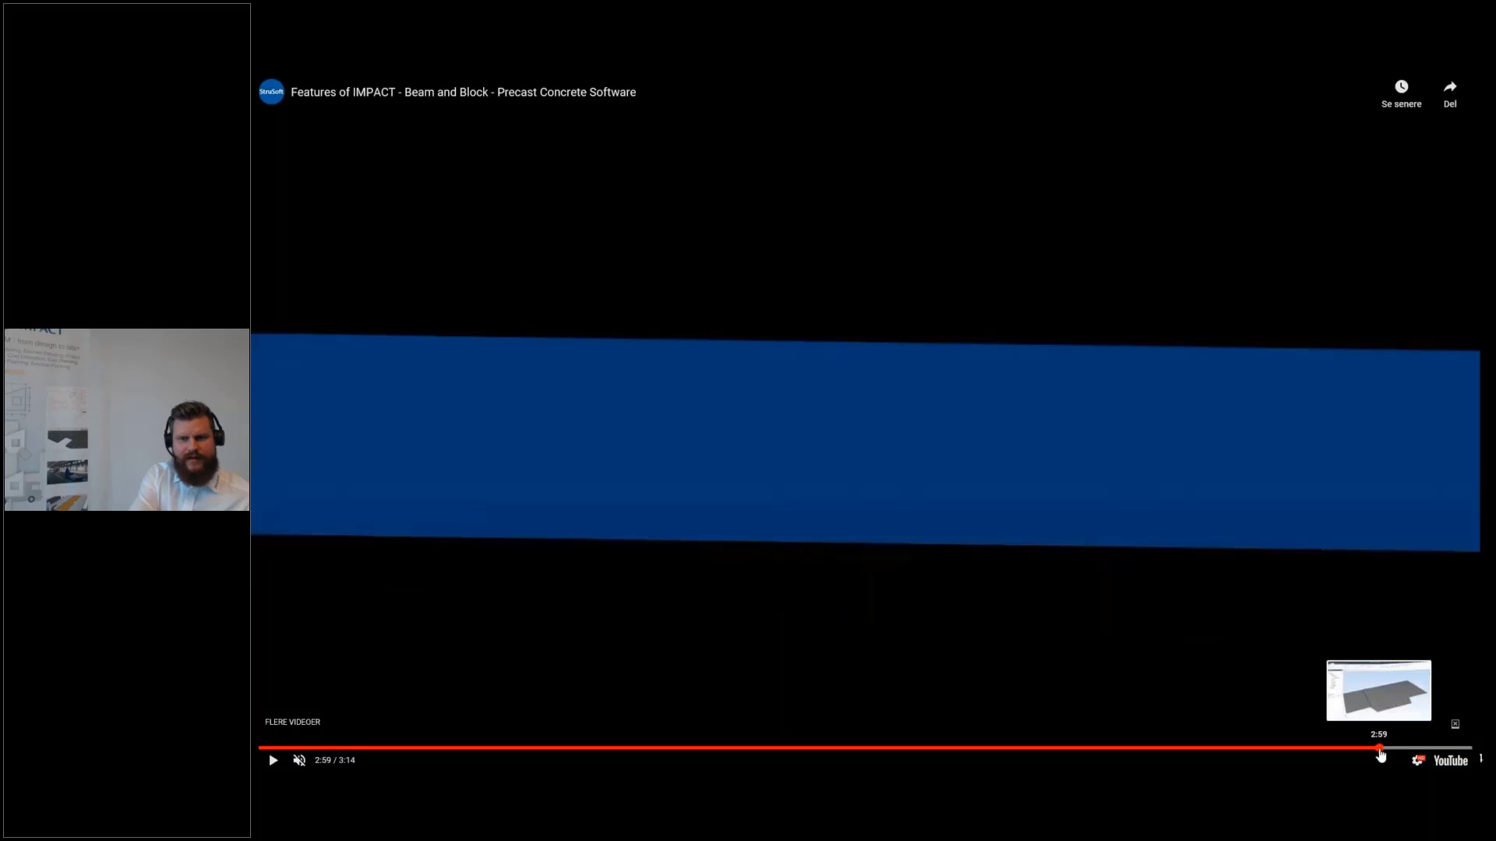
{"action": "left_click", "coordinate": [1379, 748]}
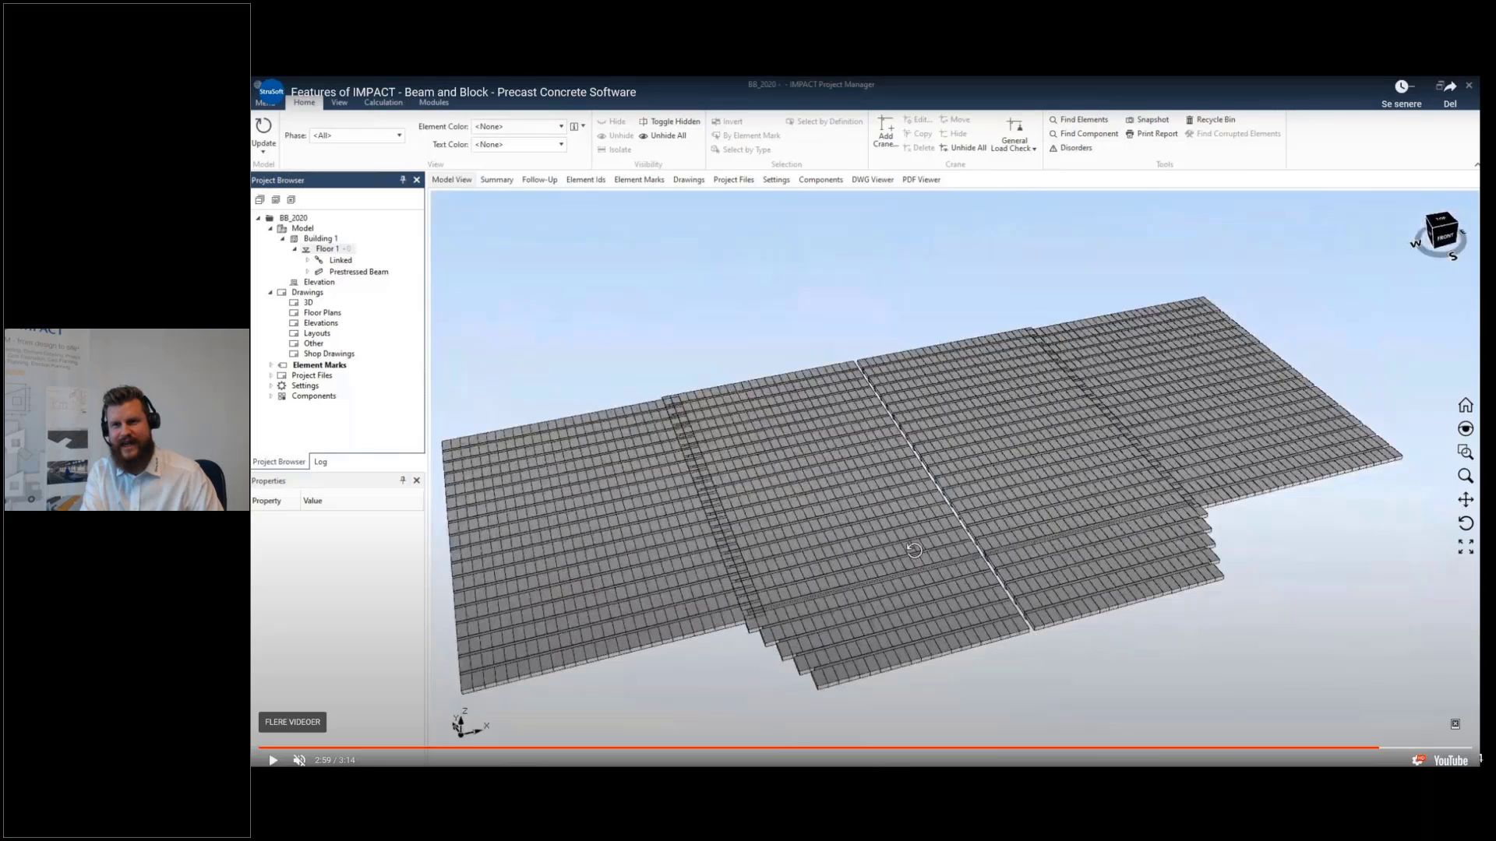
{"action": "left_click", "coordinate": [1486, 483]}
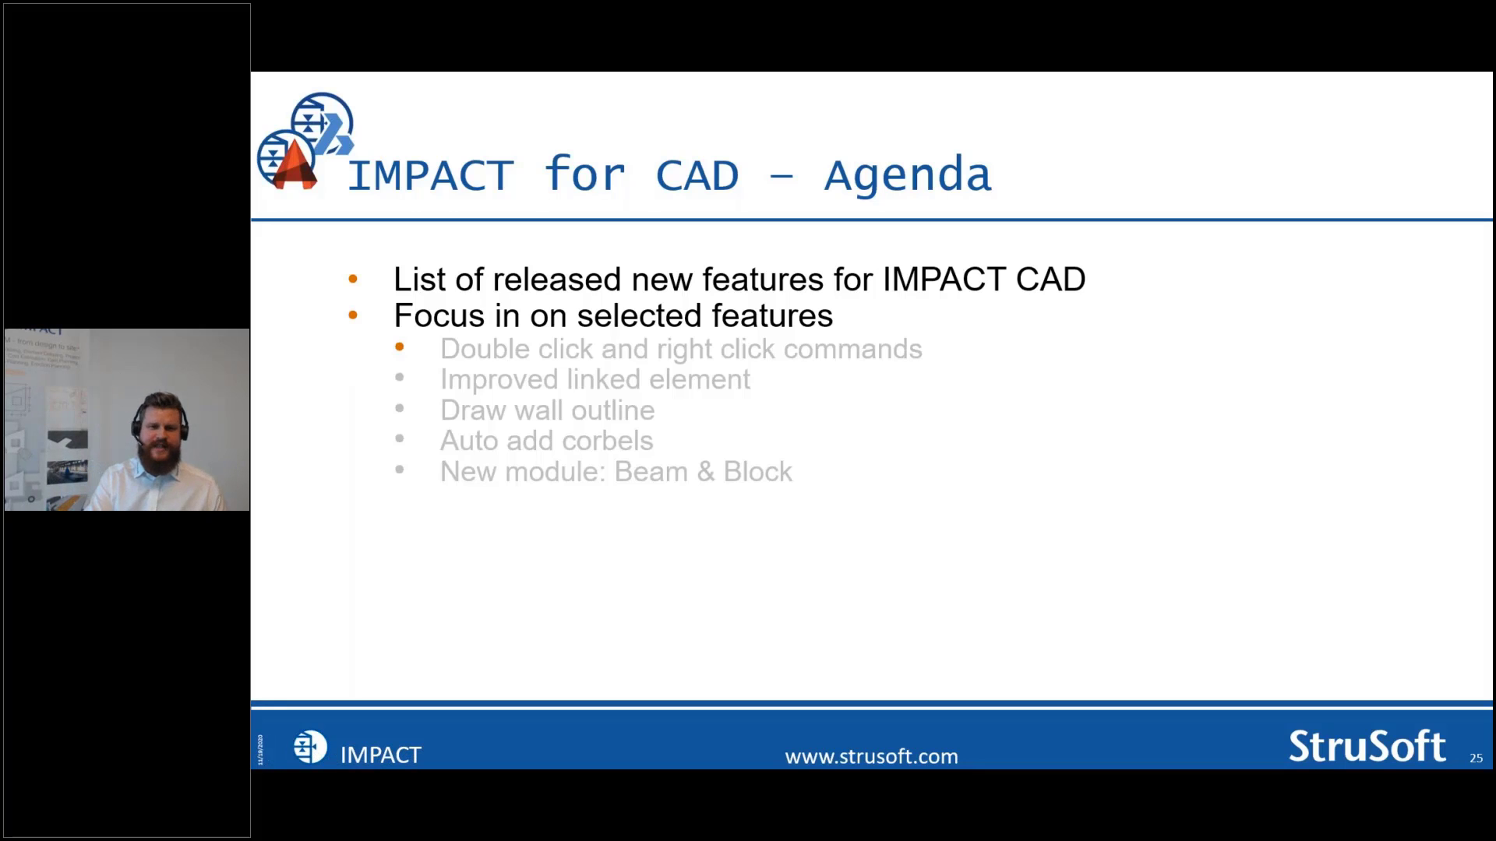
{"action": "key", "text": "Right"}
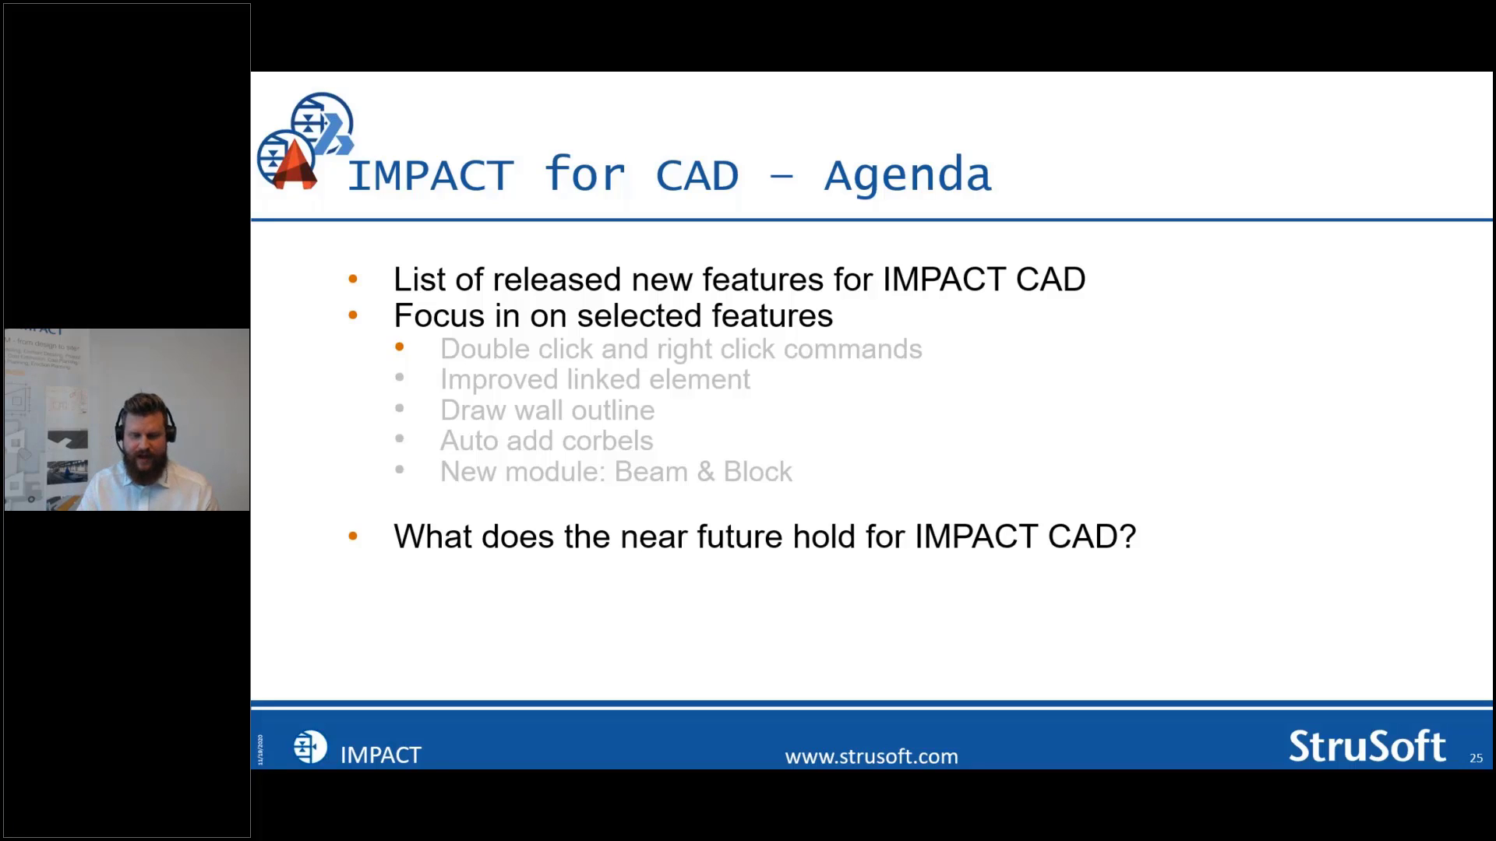
{"action": "key", "text": "Right"}
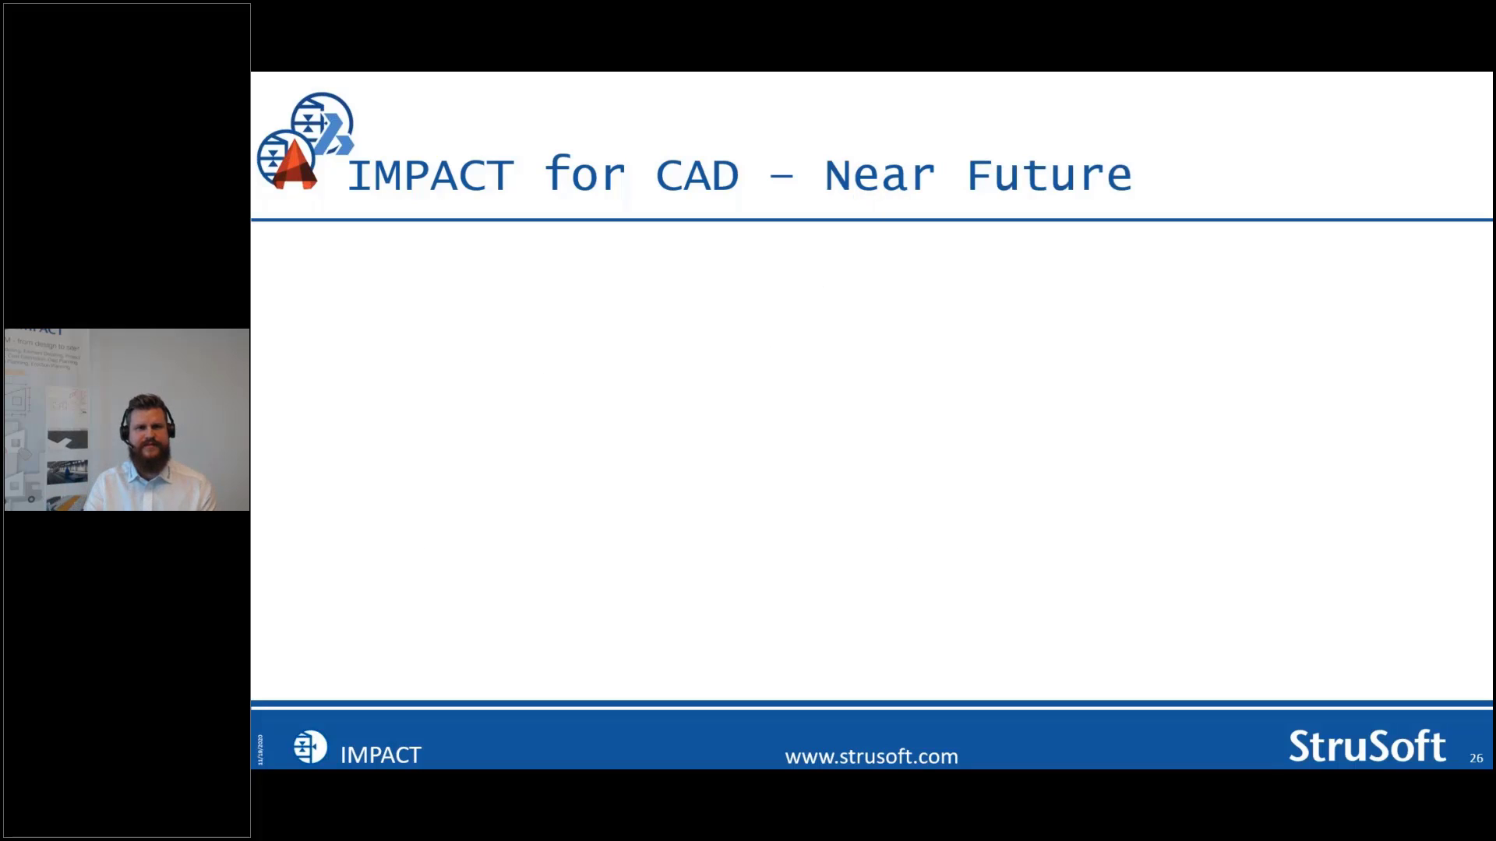
{"action": "key", "text": "Right"}
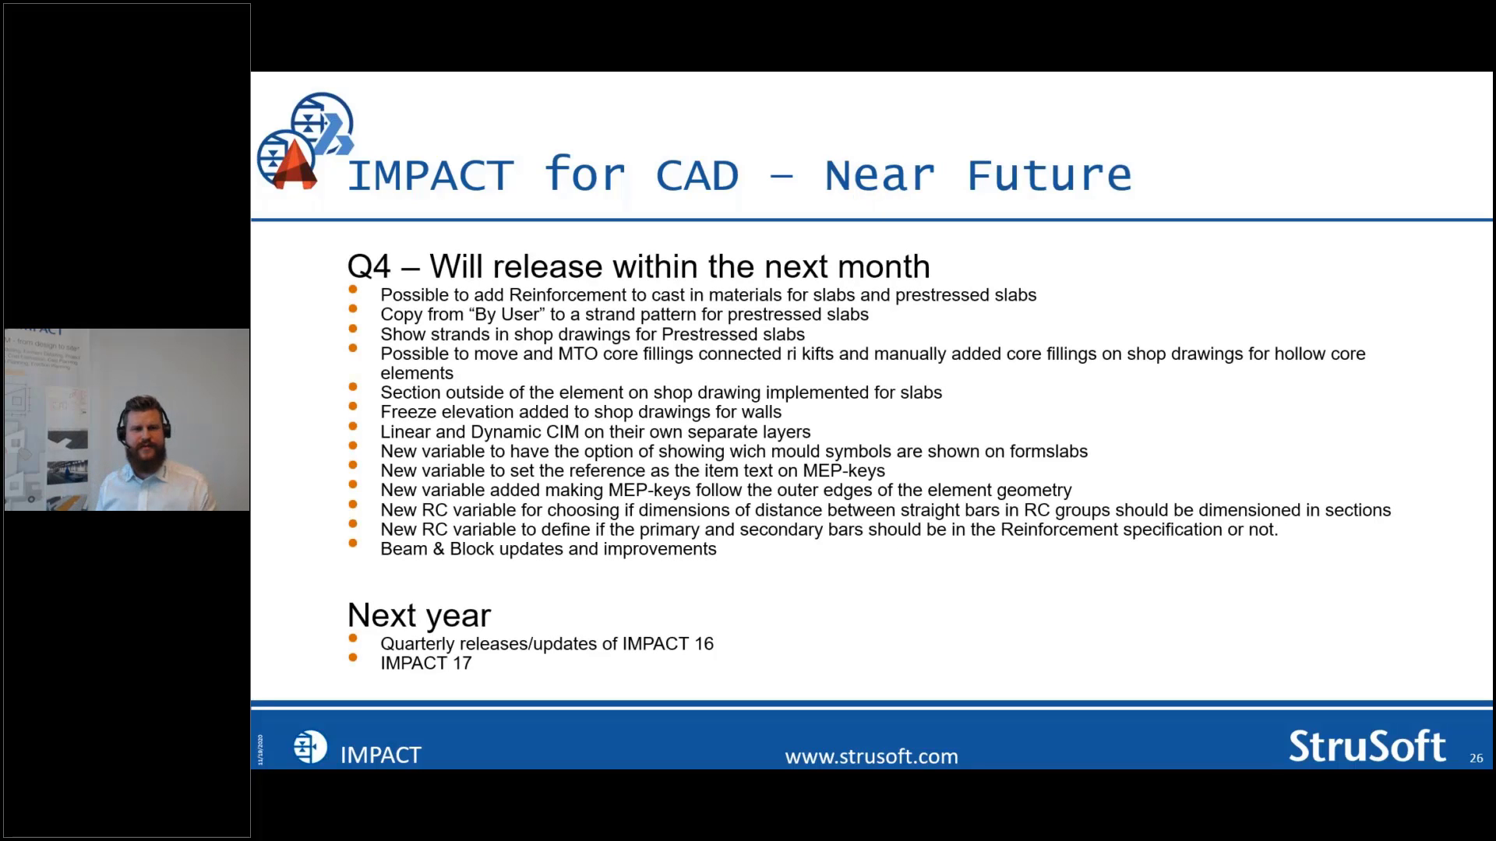